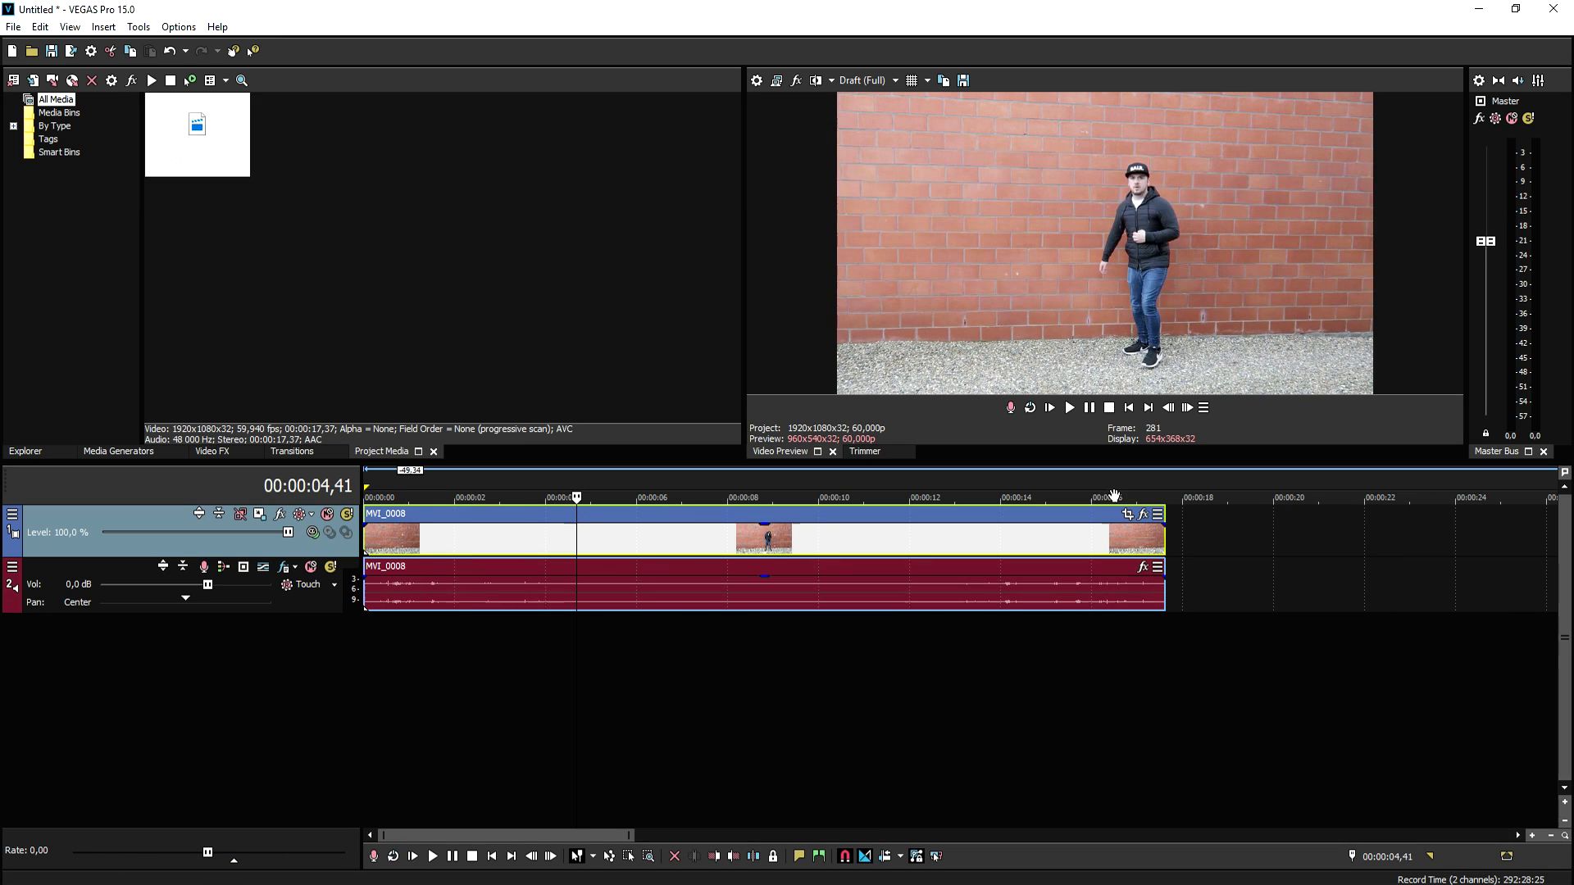
Step: Ripple-trim MVI_0008's opening so the clip starts at the 00:00:11,09 frame
left_click(505, 480)
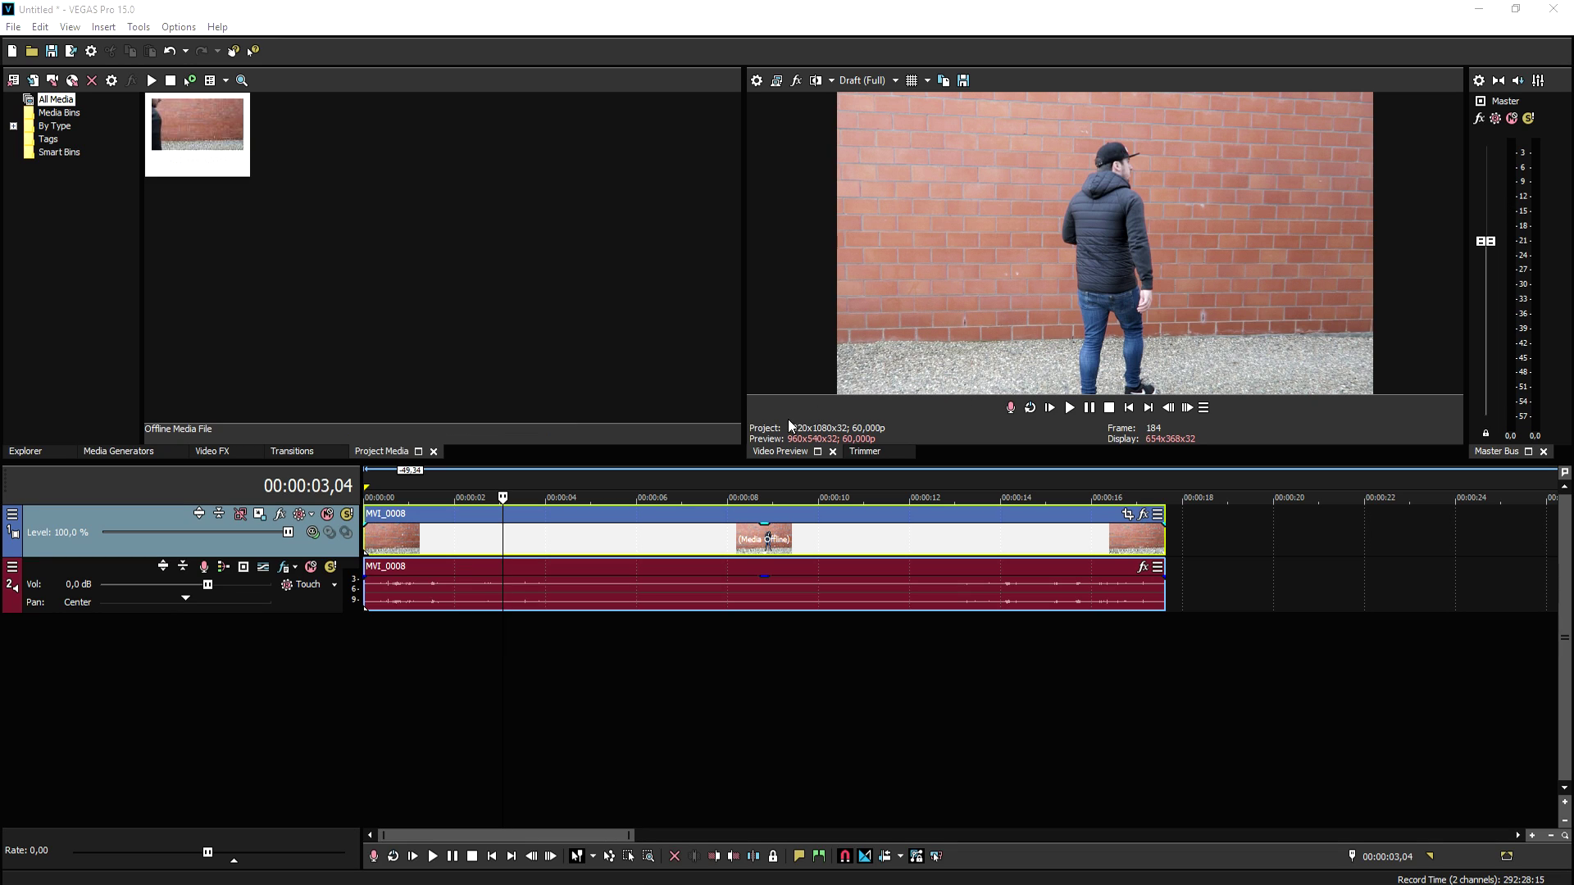
left_click_drag(549, 479, 956, 476)
key("space")
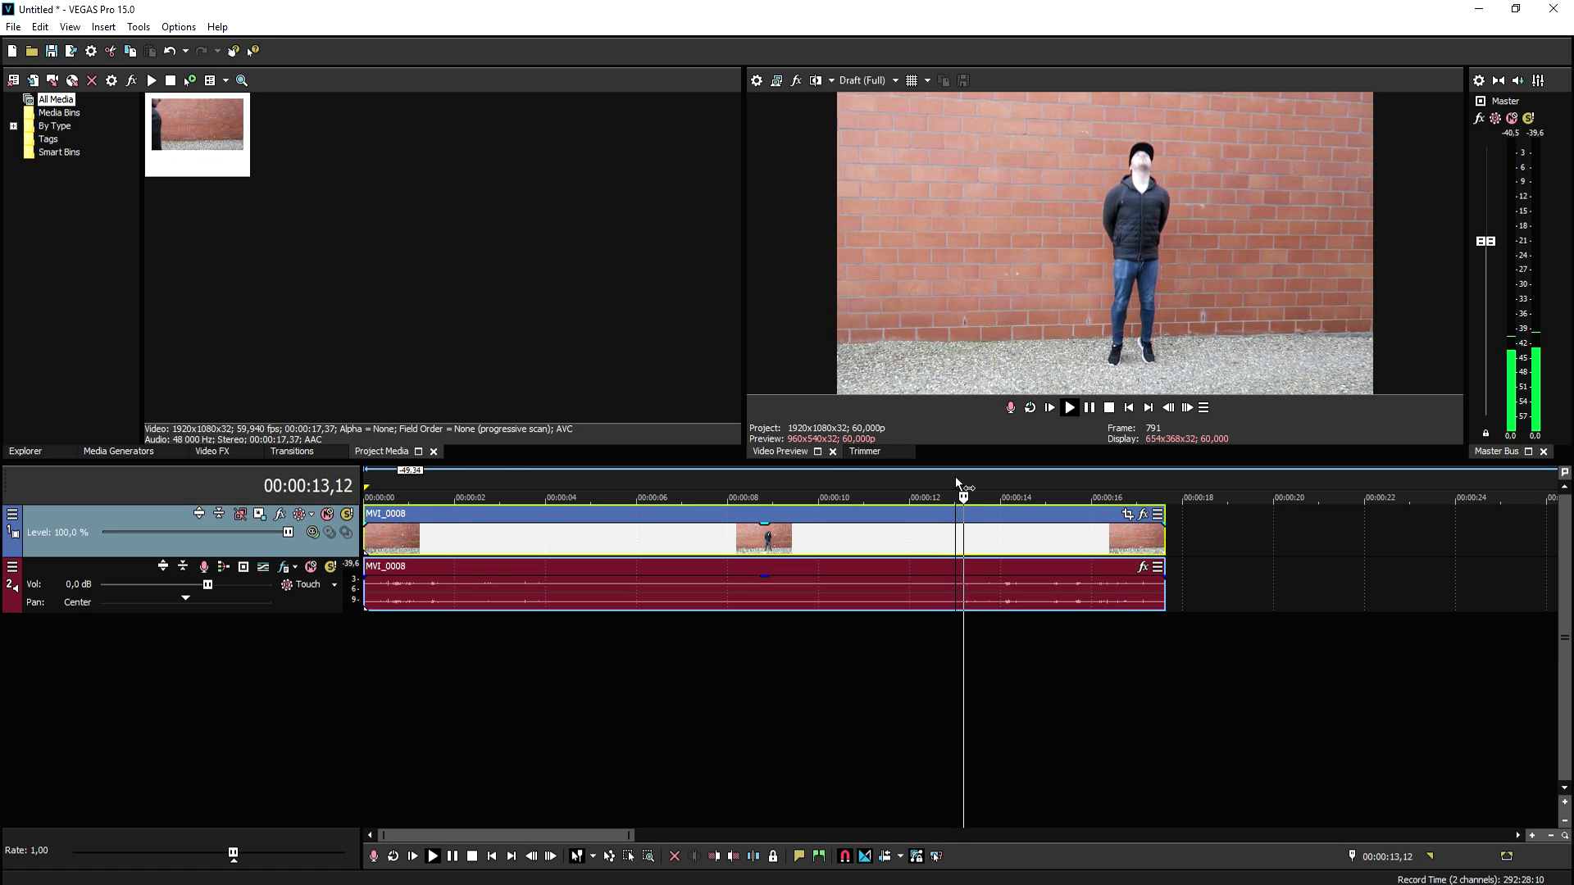
key("space")
left_click(870, 479)
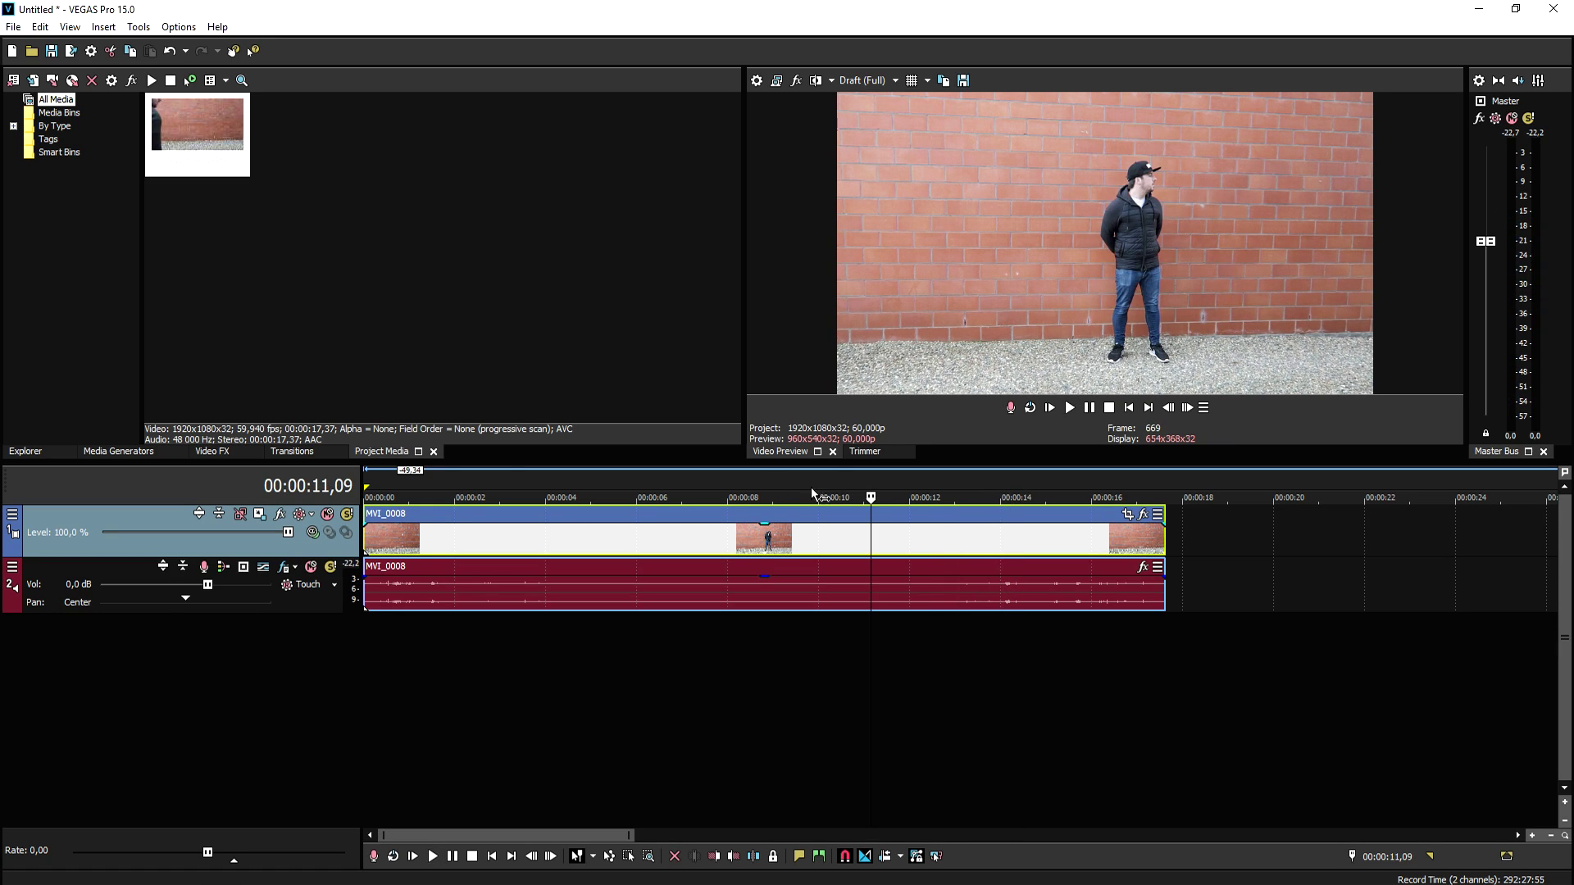
left_click_drag(369, 539, 871, 539)
scroll(456, 514, "up", 5)
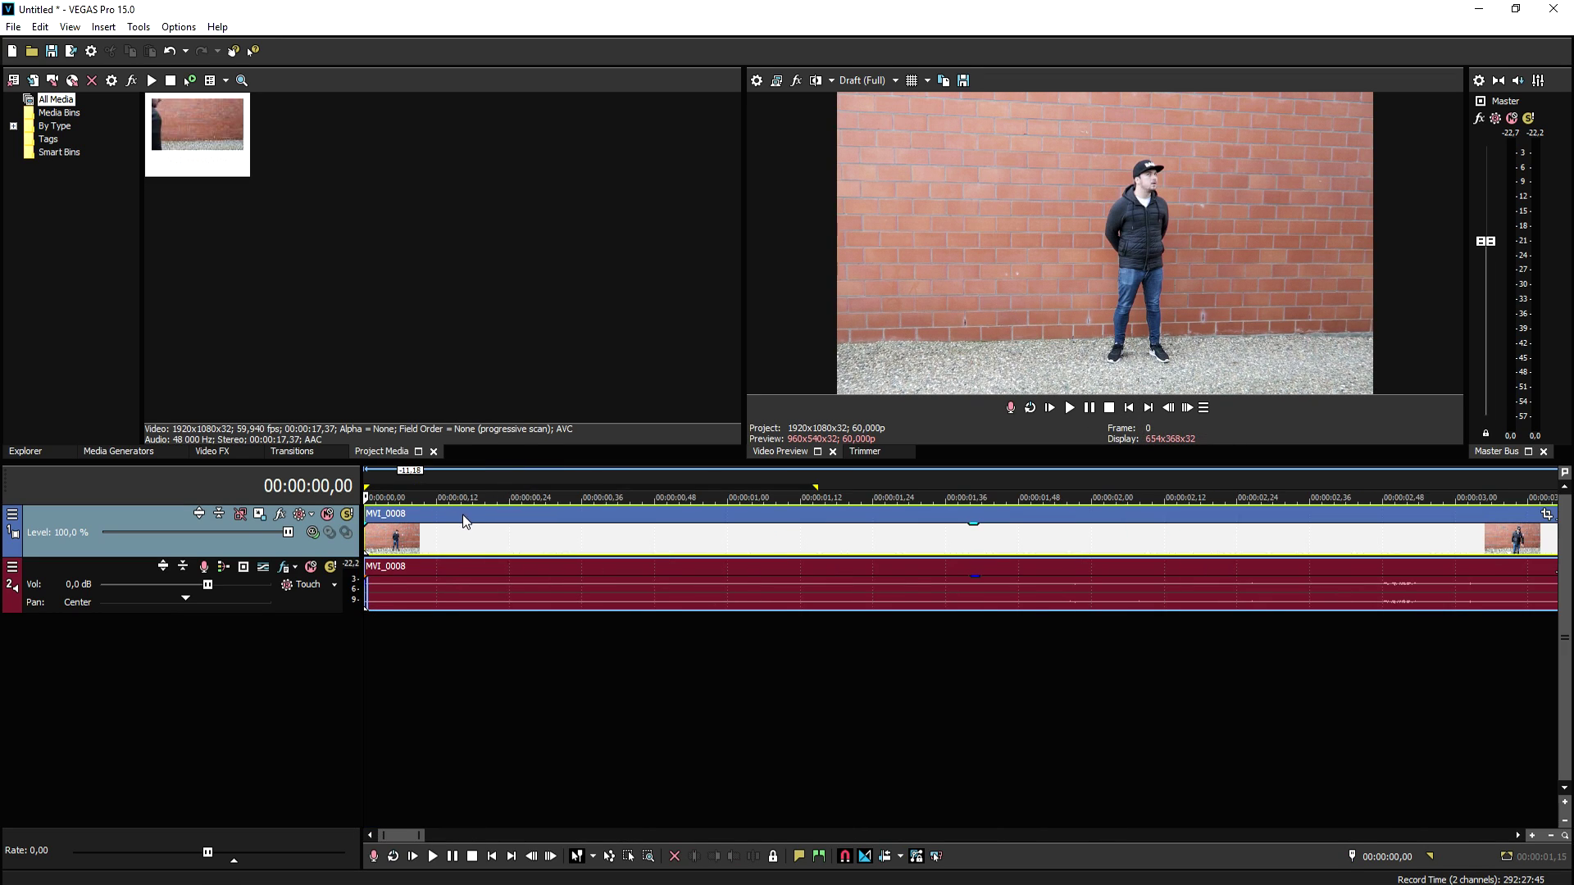
Step: Step forward frame by frame through the jump from just before it
left_click(614, 541)
left_click_drag(1187, 407, 1187, 407)
left_click(1187, 407)
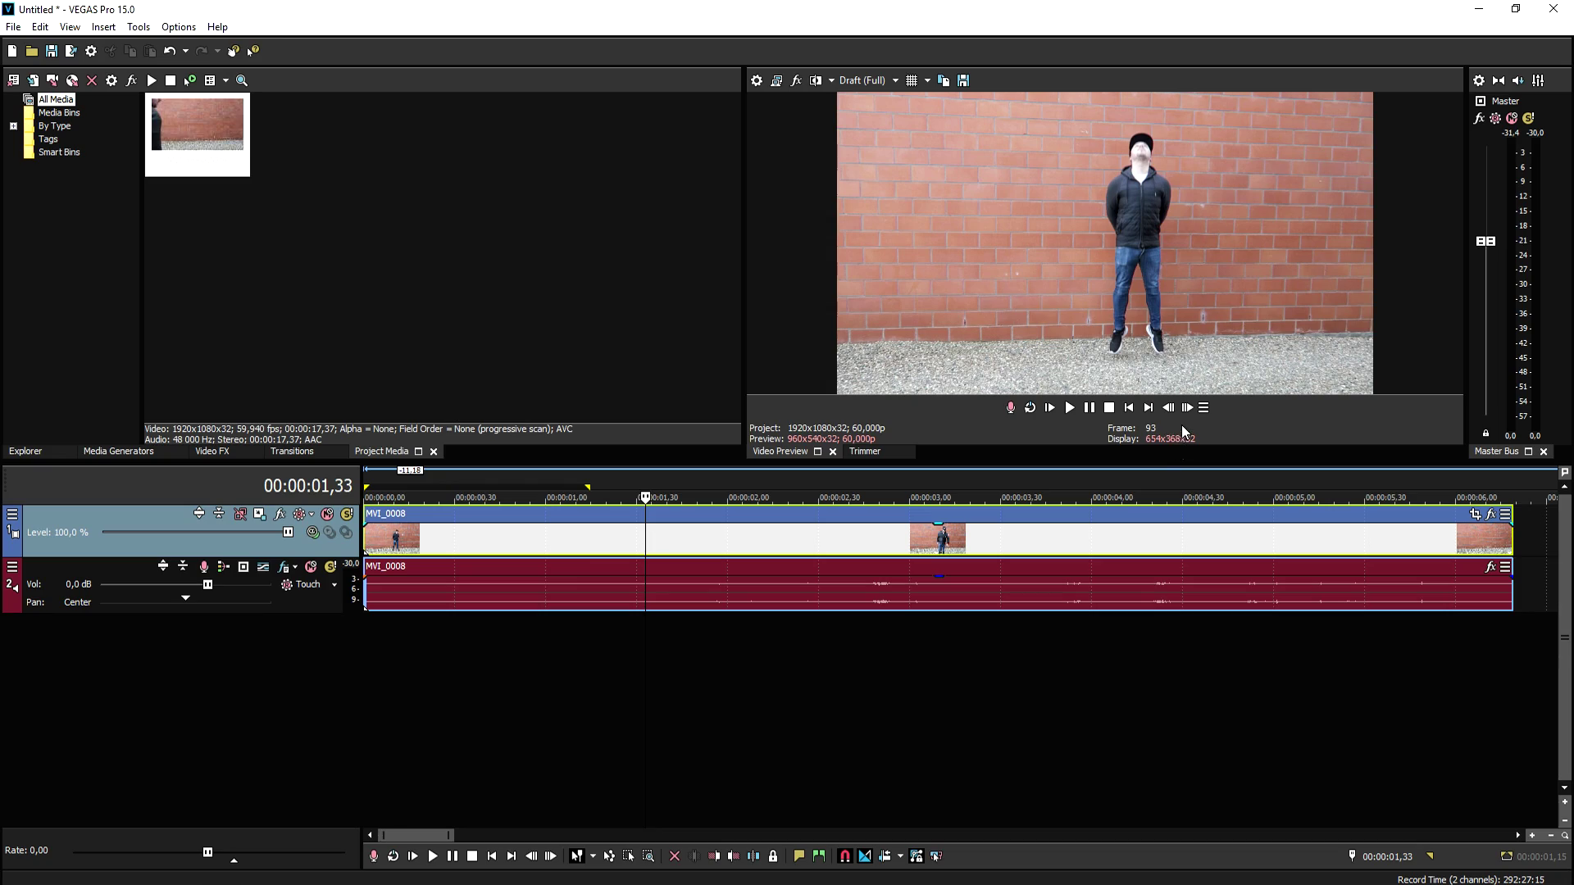
left_click(1188, 407)
left_click(1187, 406)
left_click(1187, 407)
left_click(1187, 407)
left_click(1187, 407)
left_click(1187, 407)
left_click(1187, 406)
left_click(1187, 407)
left_click(1187, 407)
left_click(1188, 407)
left_click(1187, 407)
left_click(1187, 407)
left_click(1187, 407)
left_click(1188, 407)
left_click(1187, 406)
left_click(1188, 406)
left_click(1188, 406)
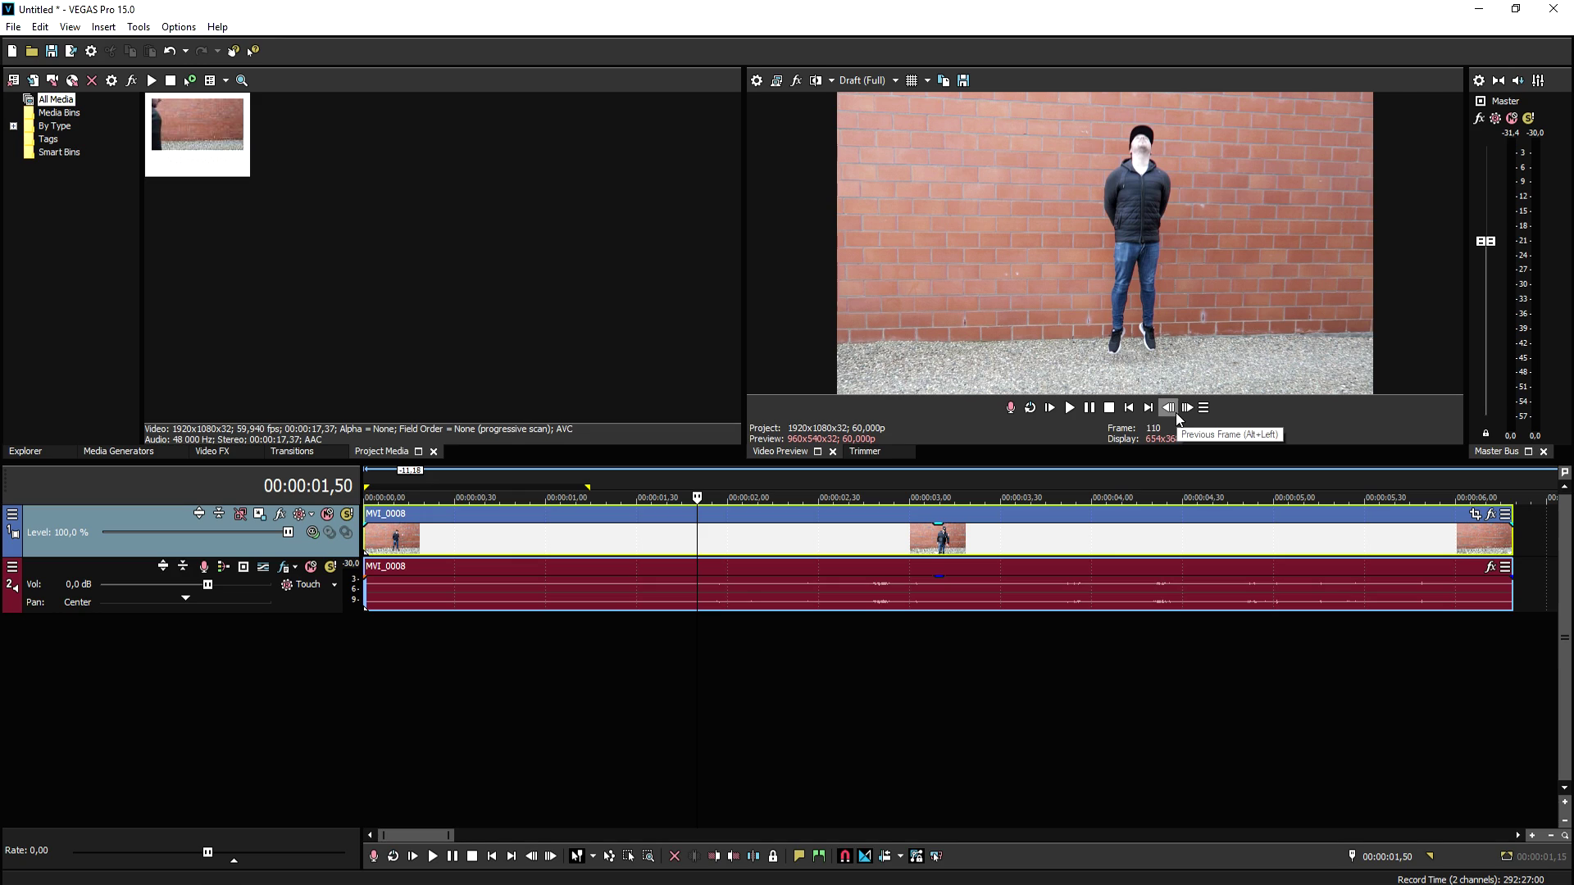
Step: Fine-tune to frame 103 (00:00:01,43), feet just above the gravel, and open Save Snapshot to File
left_click(1172, 412)
left_click(1172, 412)
left_click(1172, 412)
left_click(1172, 413)
left_click(1172, 412)
left_click(1172, 412)
left_click(1172, 413)
left_click(1173, 412)
left_click(1172, 412)
left_click(1188, 407)
left_click(1187, 406)
left_click(1175, 415)
left_click(1175, 415)
left_click(1175, 415)
left_click(1174, 414)
left_click(1187, 412)
left_click(1186, 412)
left_click(1186, 409)
left_click(1186, 409)
left_click(1186, 409)
left_click(1168, 408)
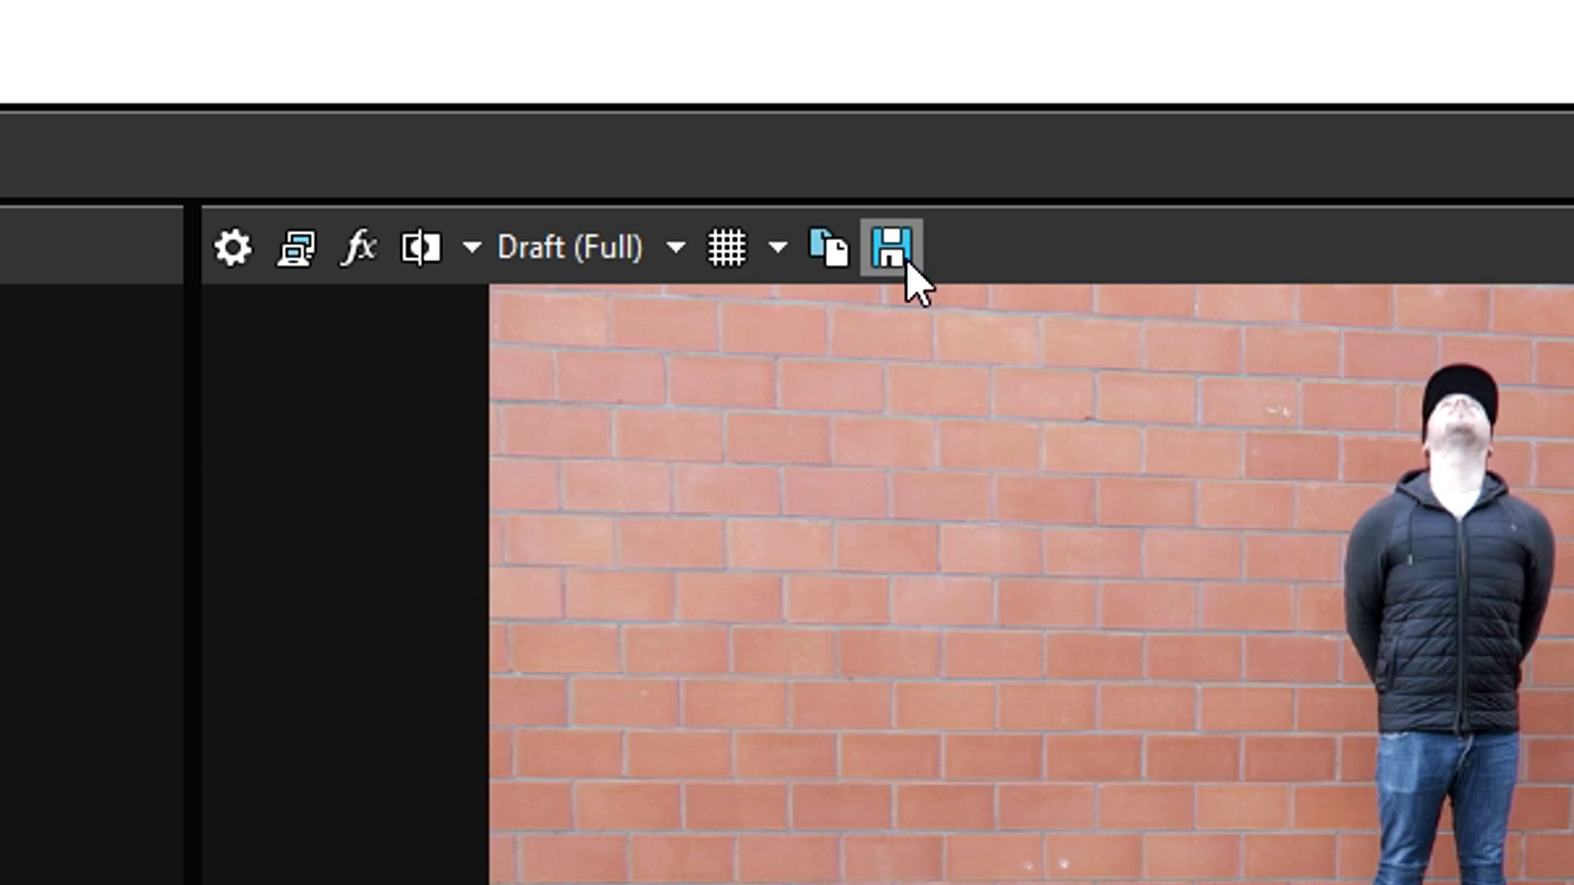
left_click(964, 81)
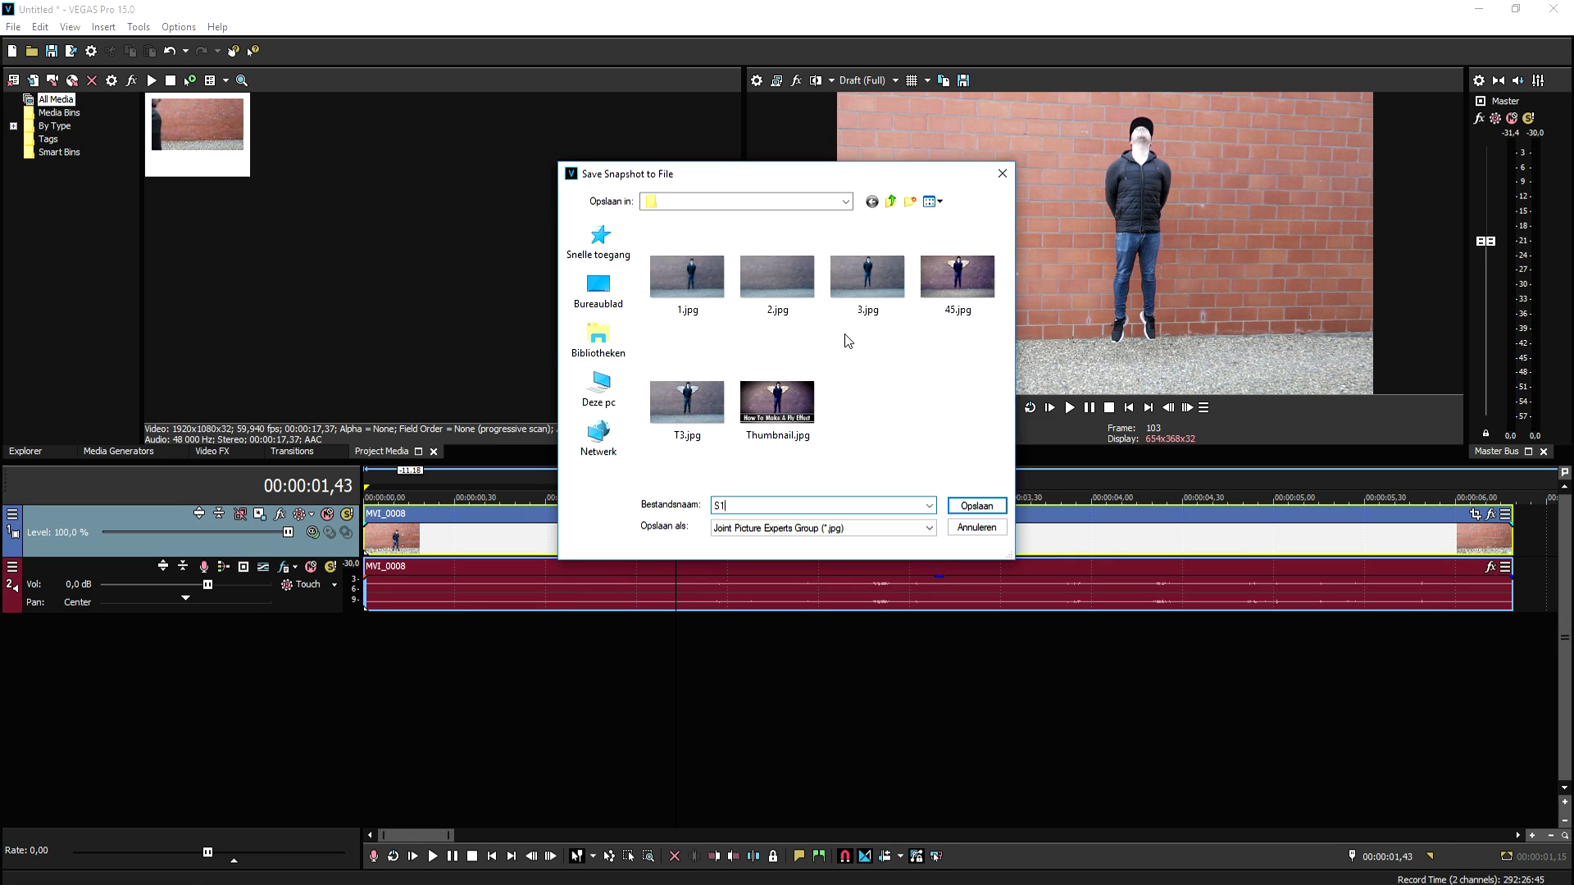
Step: Save frame 103 as the snapshot S1.jpg
key("Return")
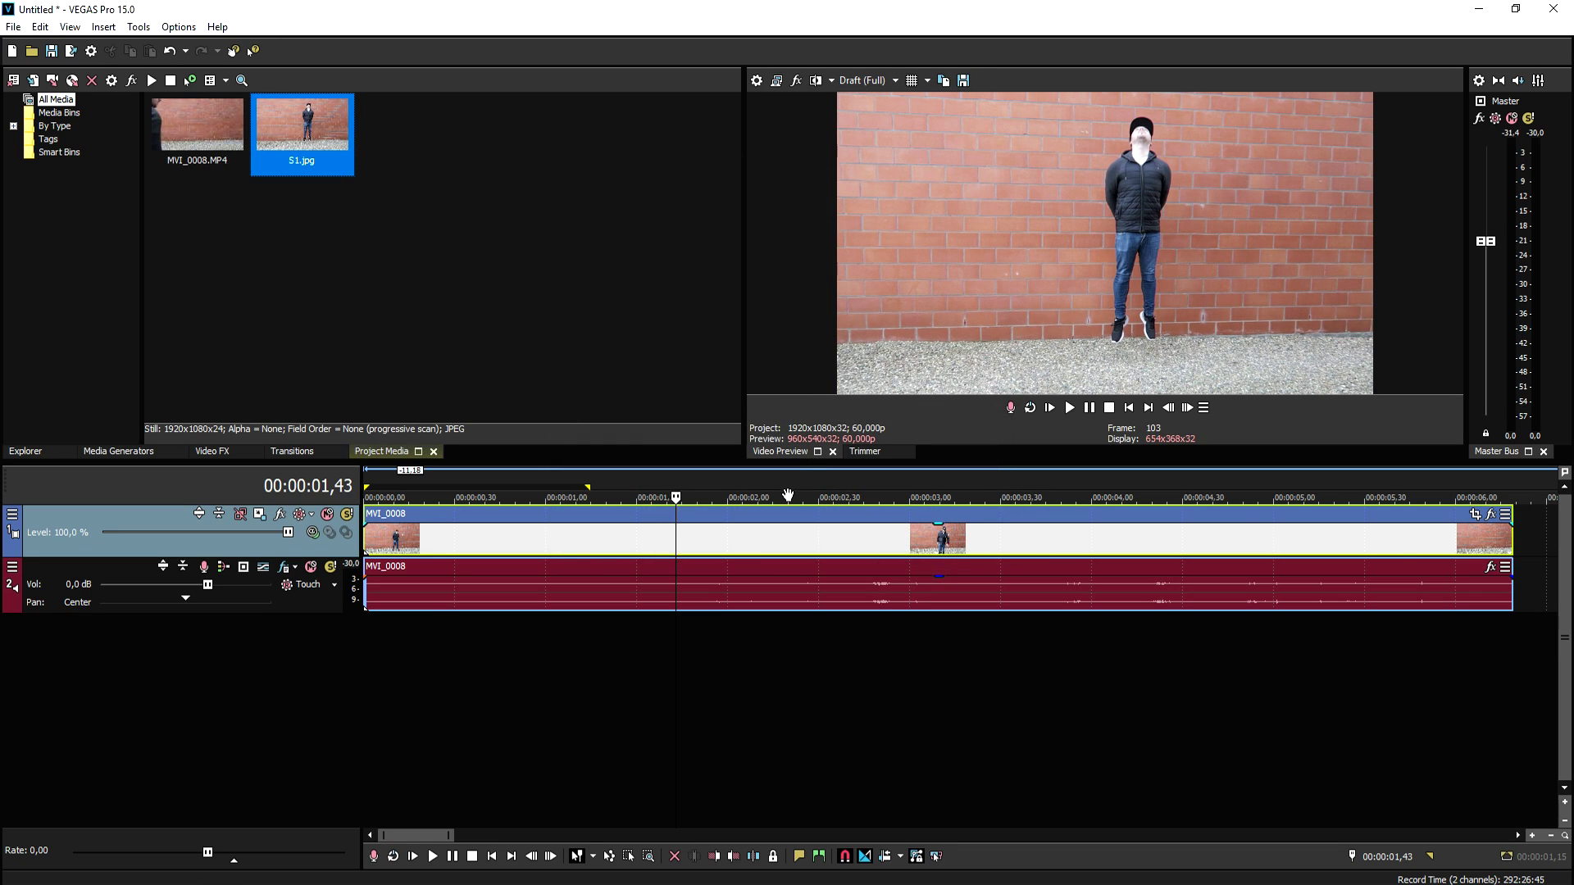
Step: Split the MVI_0008 event at the jump frame
left_click(676, 541)
key("s")
scroll(781, 579, "down", 2)
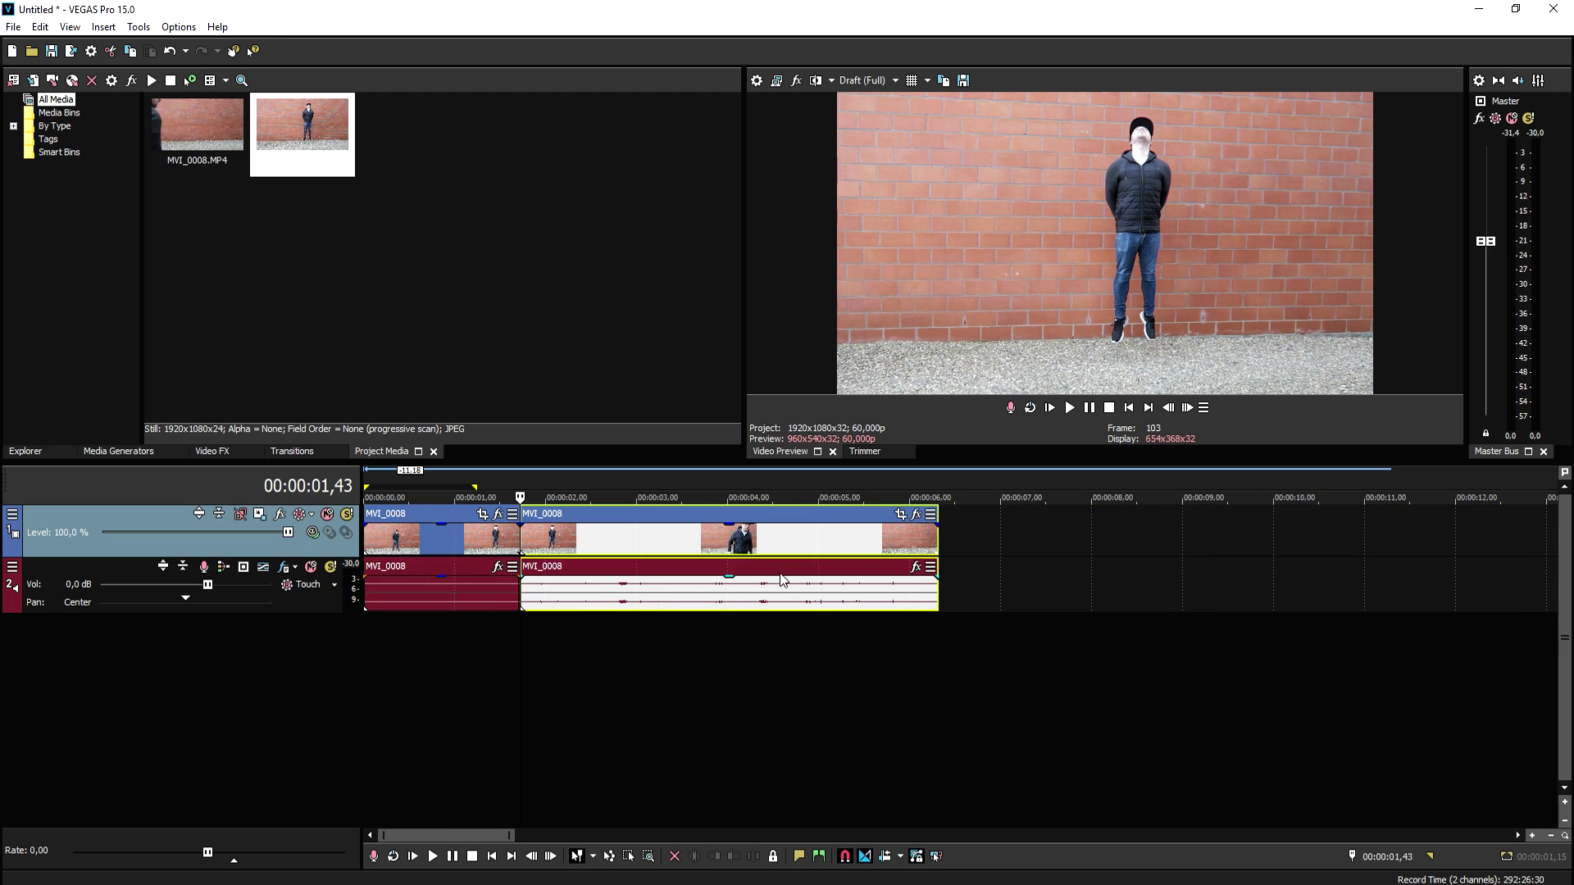
Step: Save an empty brick-wall frame as the snapshot S2.jpg
left_click(890, 537)
scroll(901, 541, "up", 2)
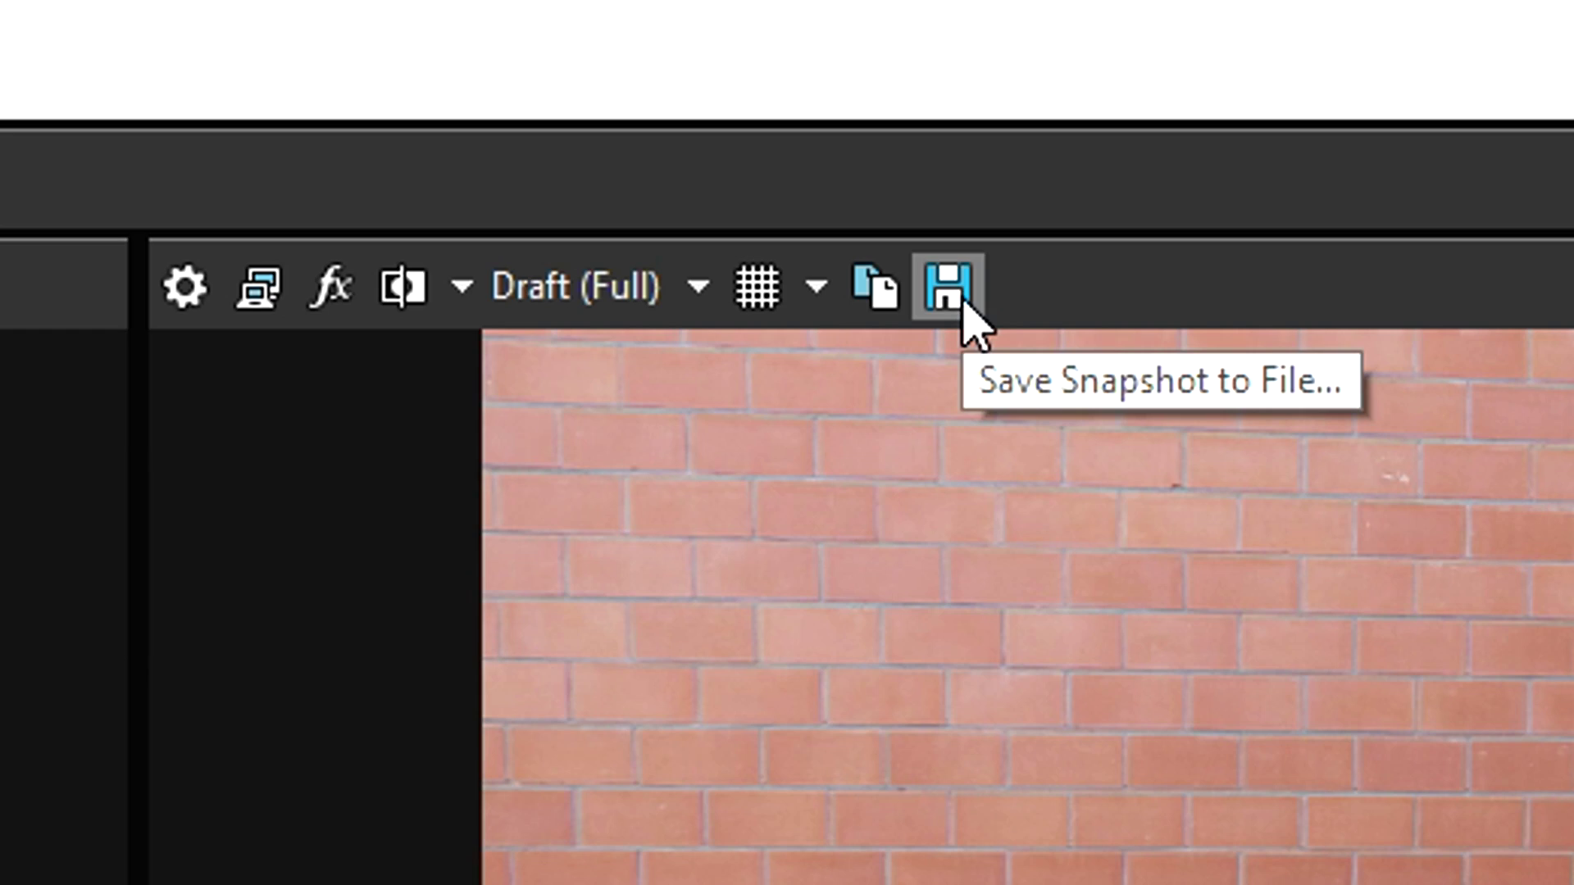
left_click(965, 304)
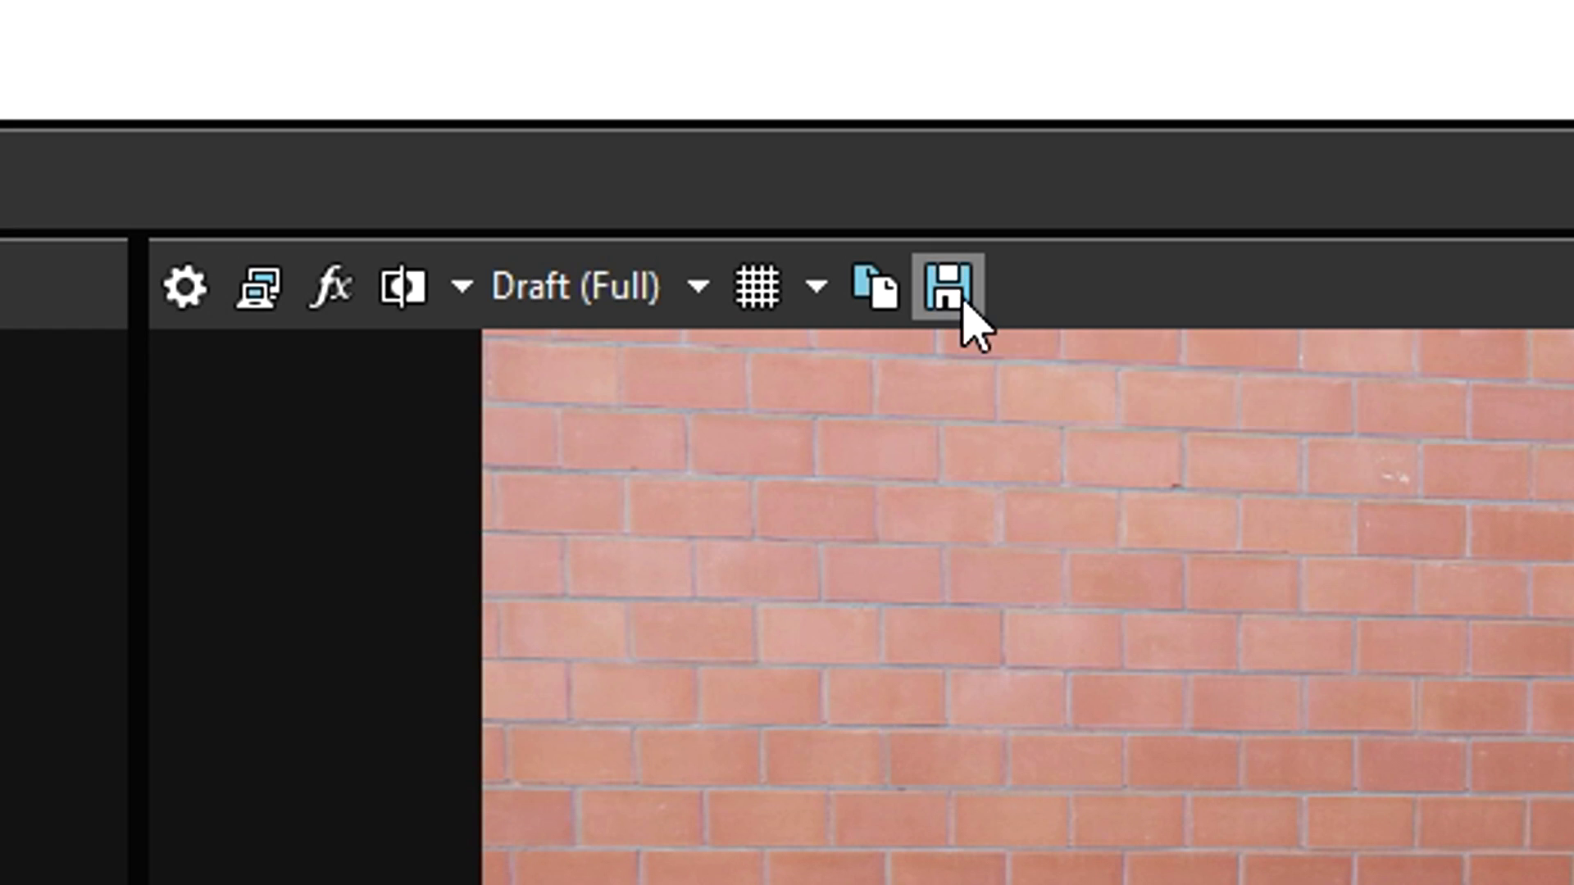
type("S2")
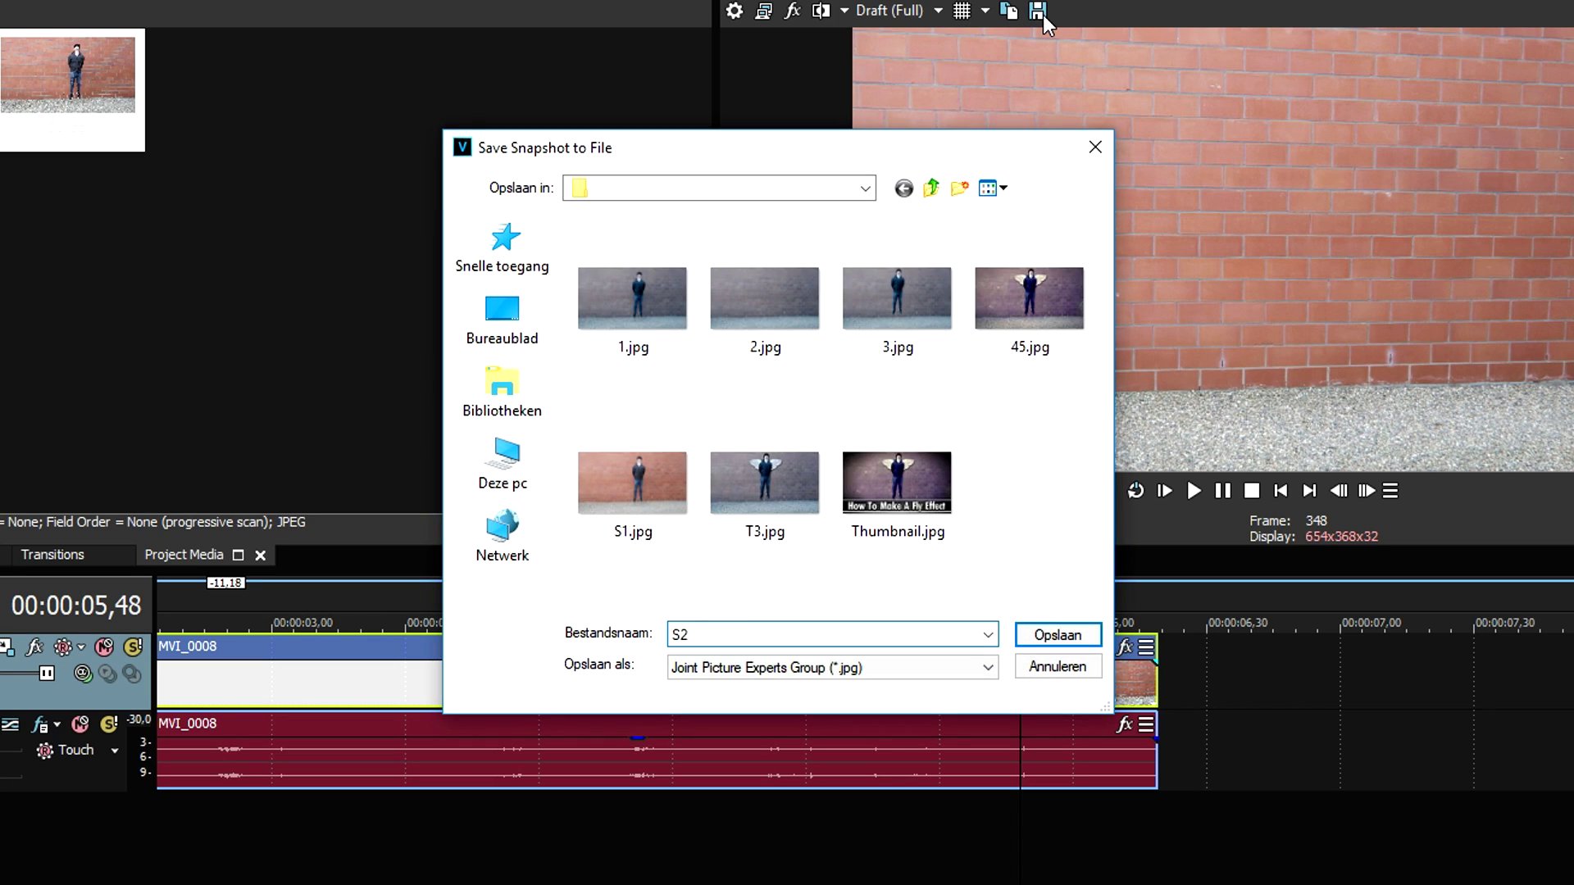
key("Return")
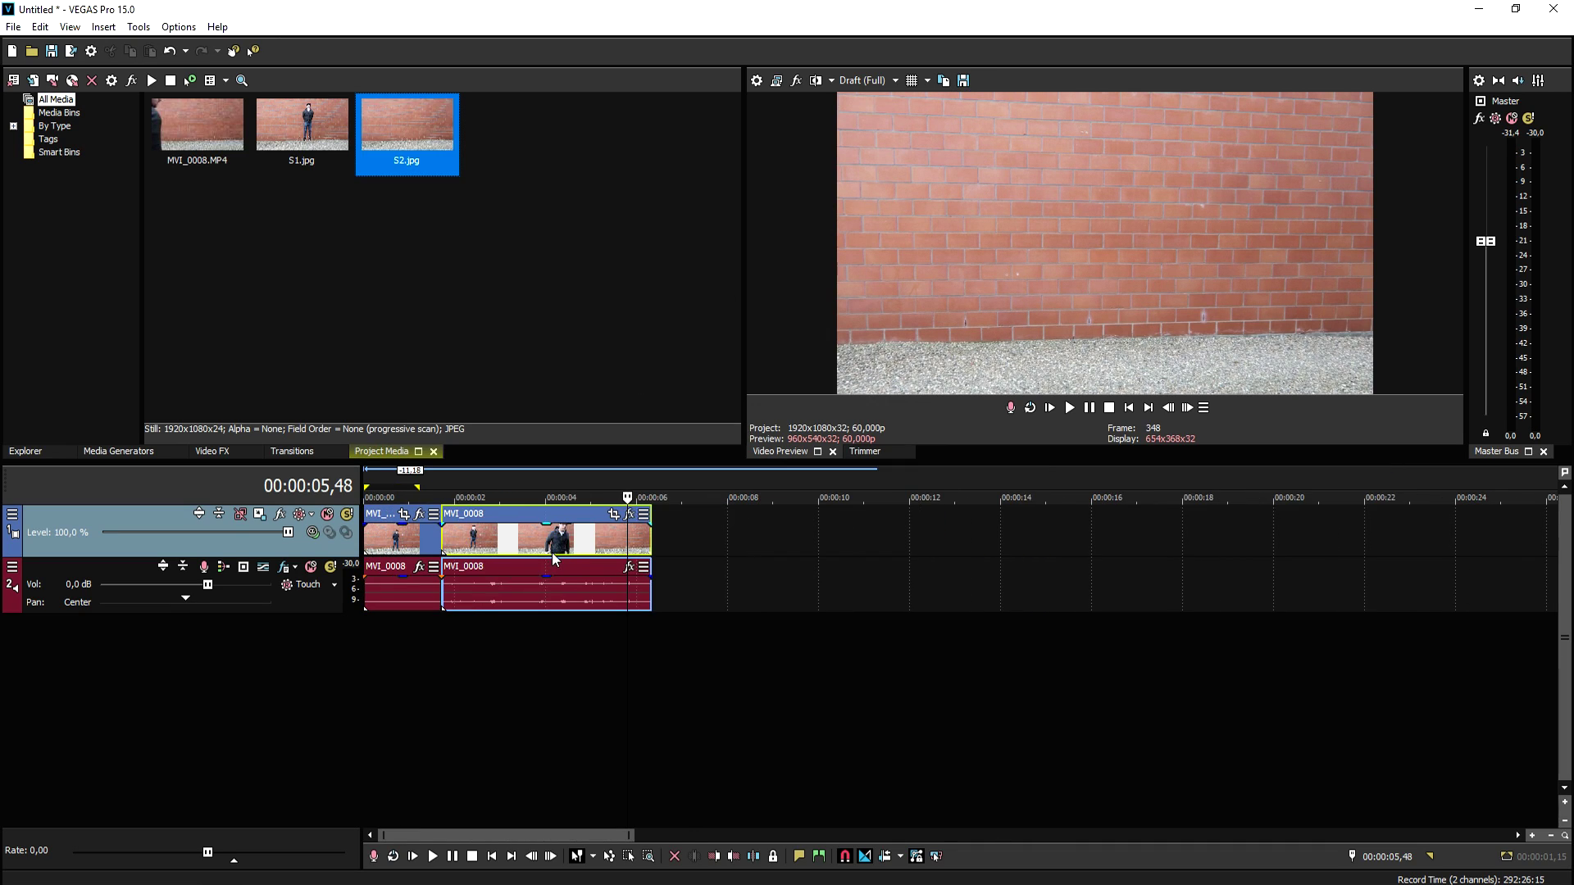
Step: Move the remaining footage later and place S2.jpg right after the first part
left_click_drag(553, 561, 773, 561)
left_click_drag(411, 129, 445, 518)
scroll(440, 474, "up", 5)
left_click(845, 484)
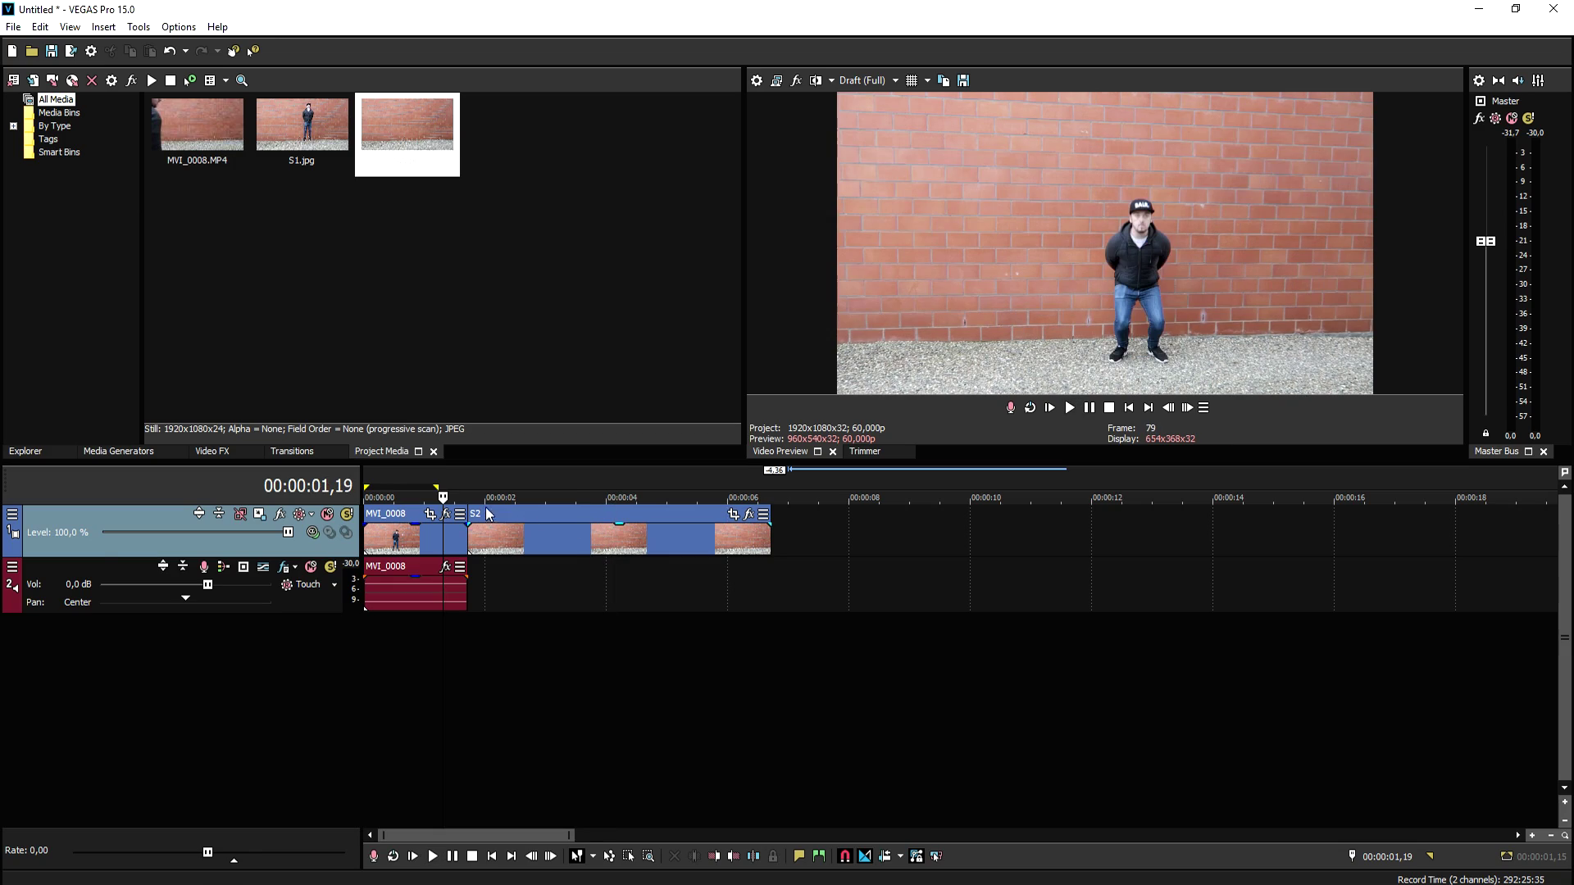
Step: Insert a new top video track and place S1.jpg on it at the cut, above S2
left_click(457, 492)
scroll(876, 554, "up", 4)
scroll(944, 515, "down", 3)
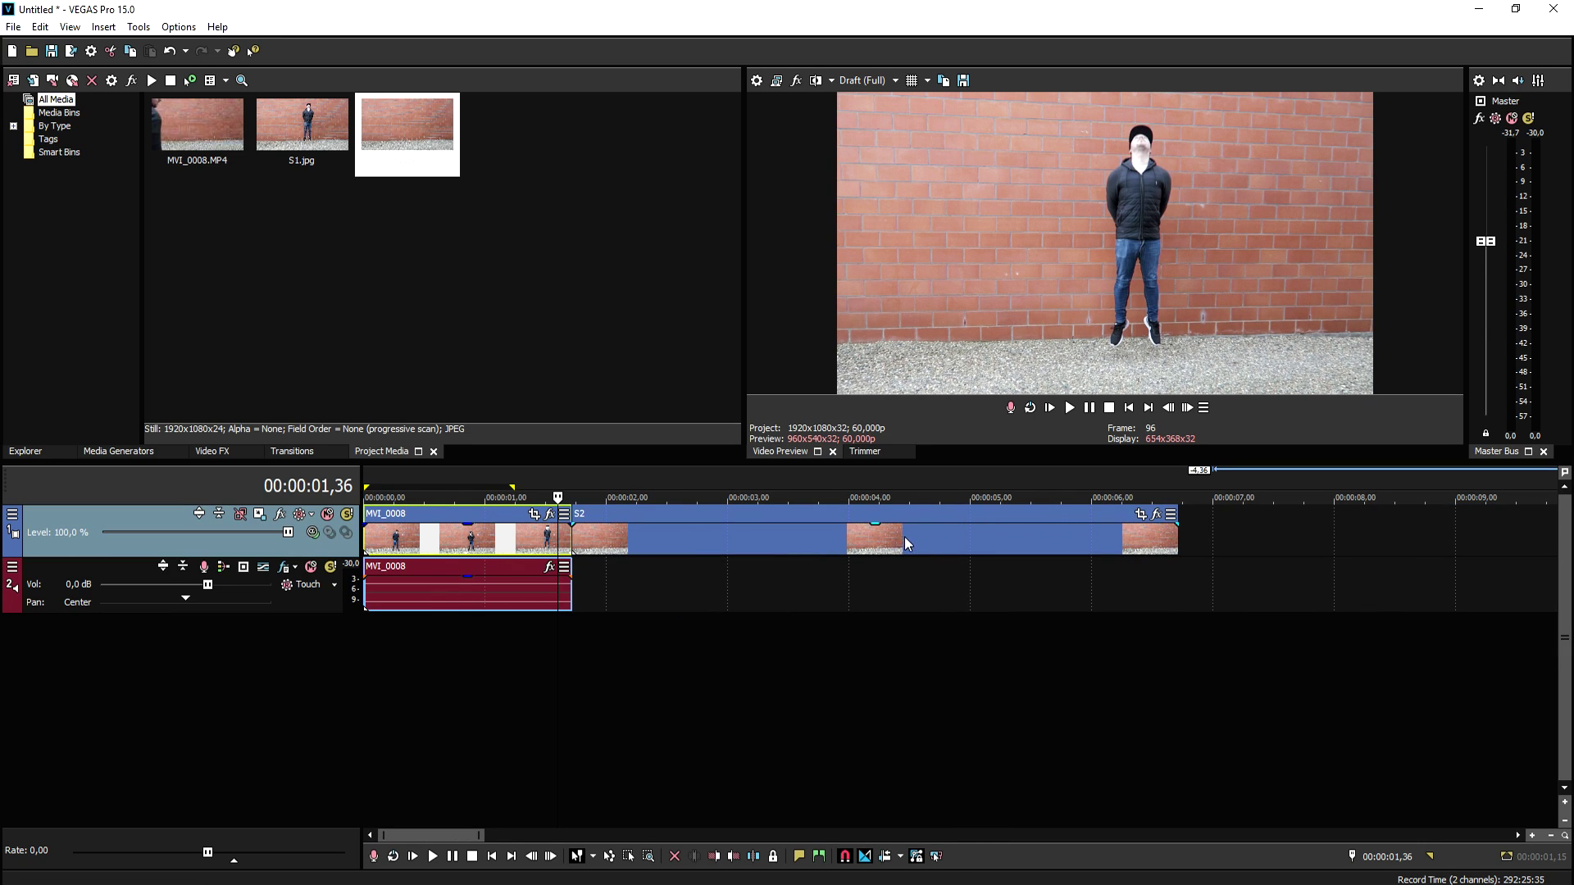
scroll(1025, 533, "down", 1)
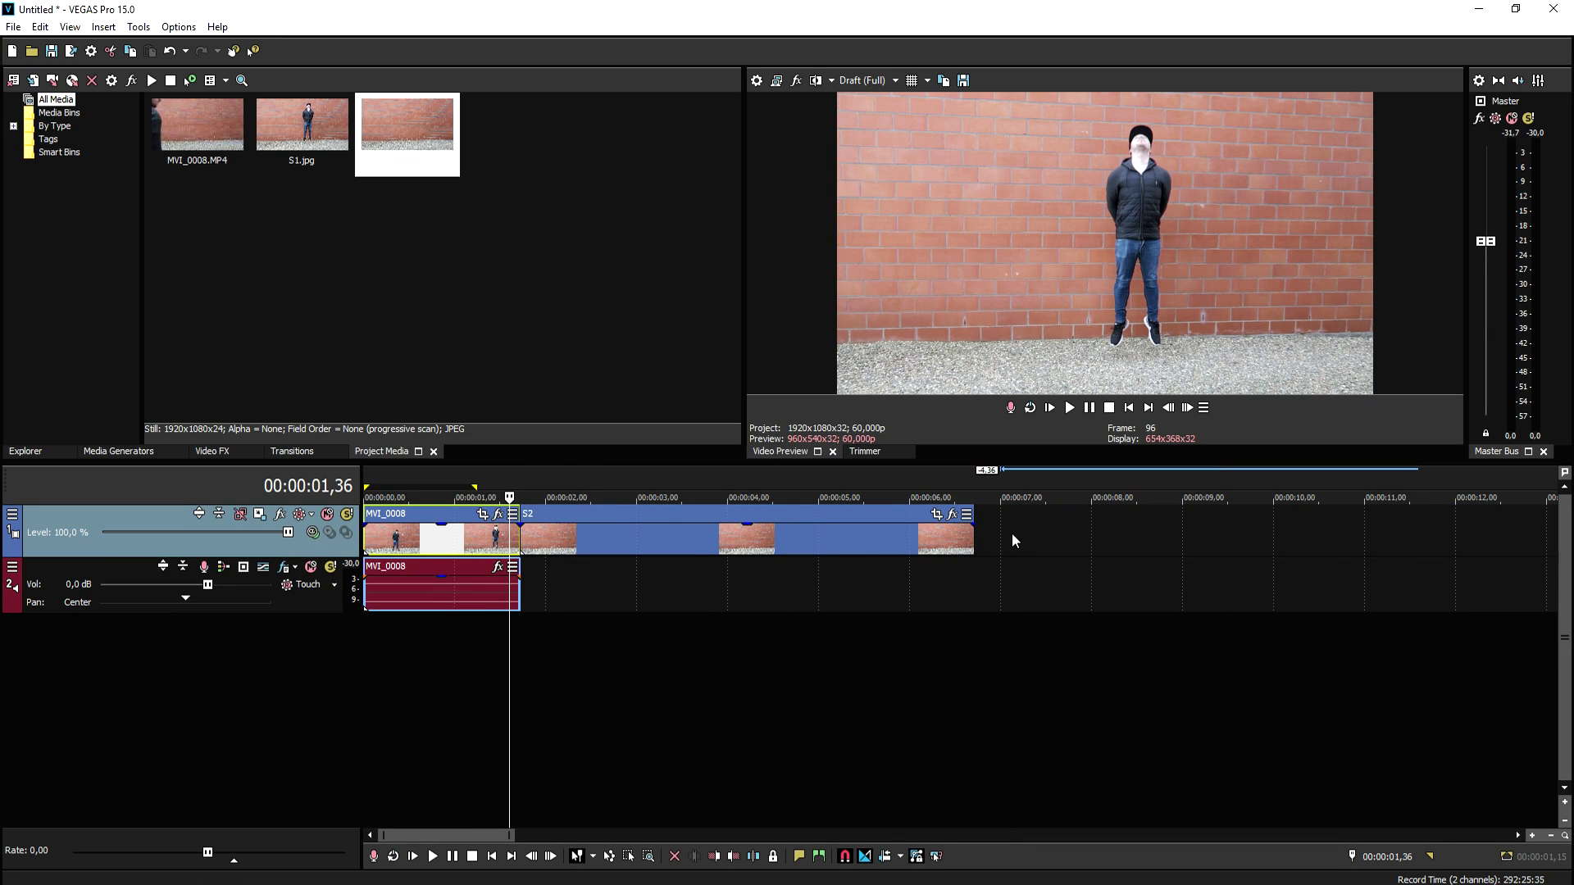
right_click(993, 533)
left_click(1064, 663)
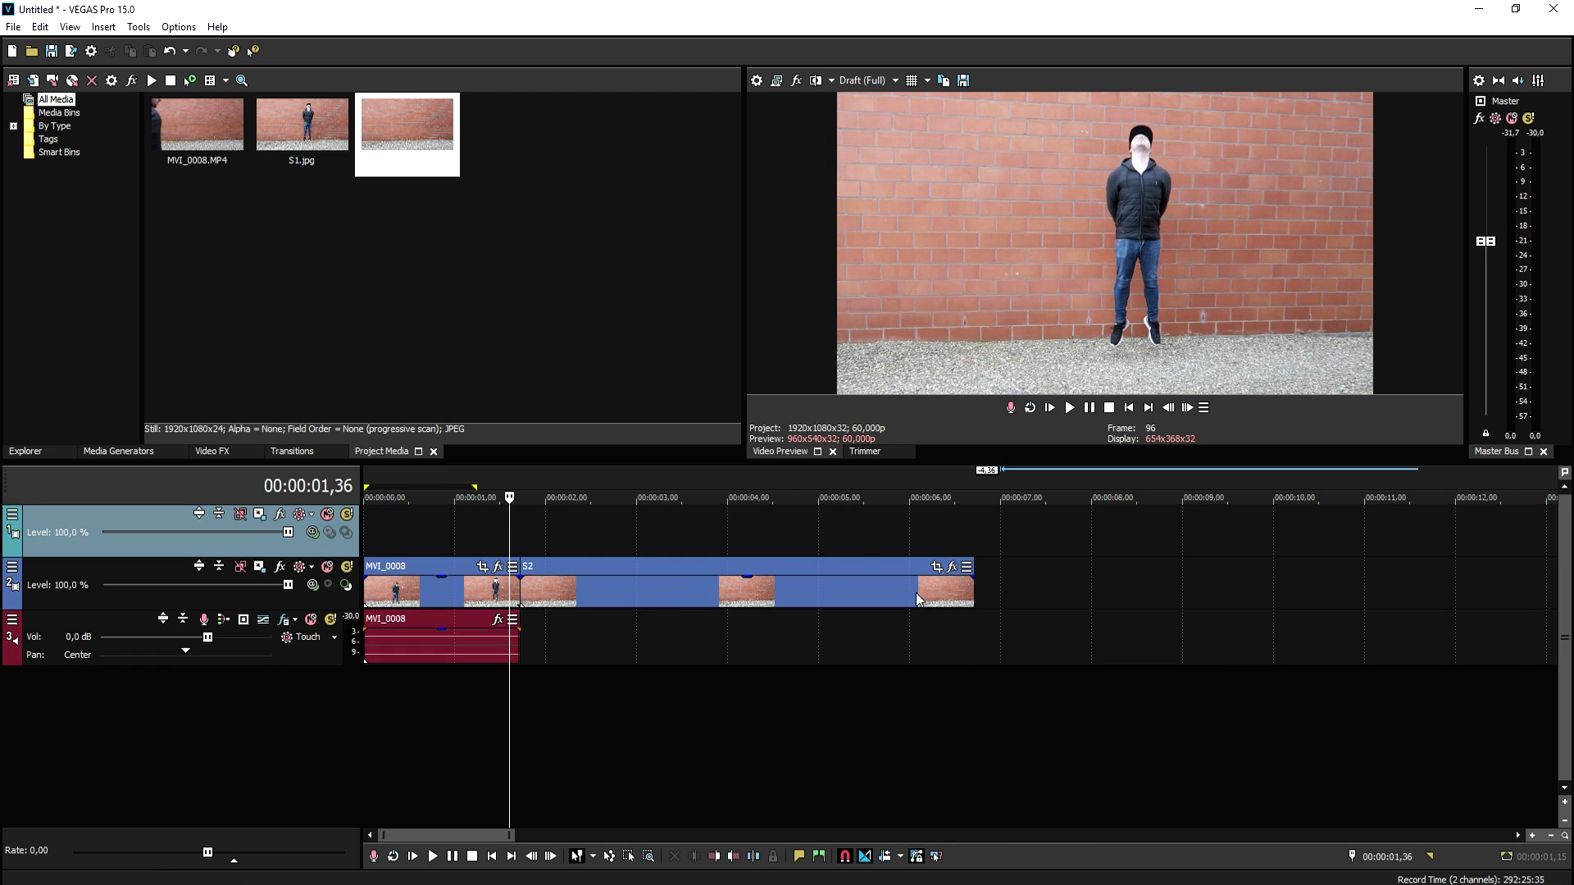
left_click_drag(297, 141, 546, 531)
left_click(563, 531)
scroll(937, 569, "up", 3)
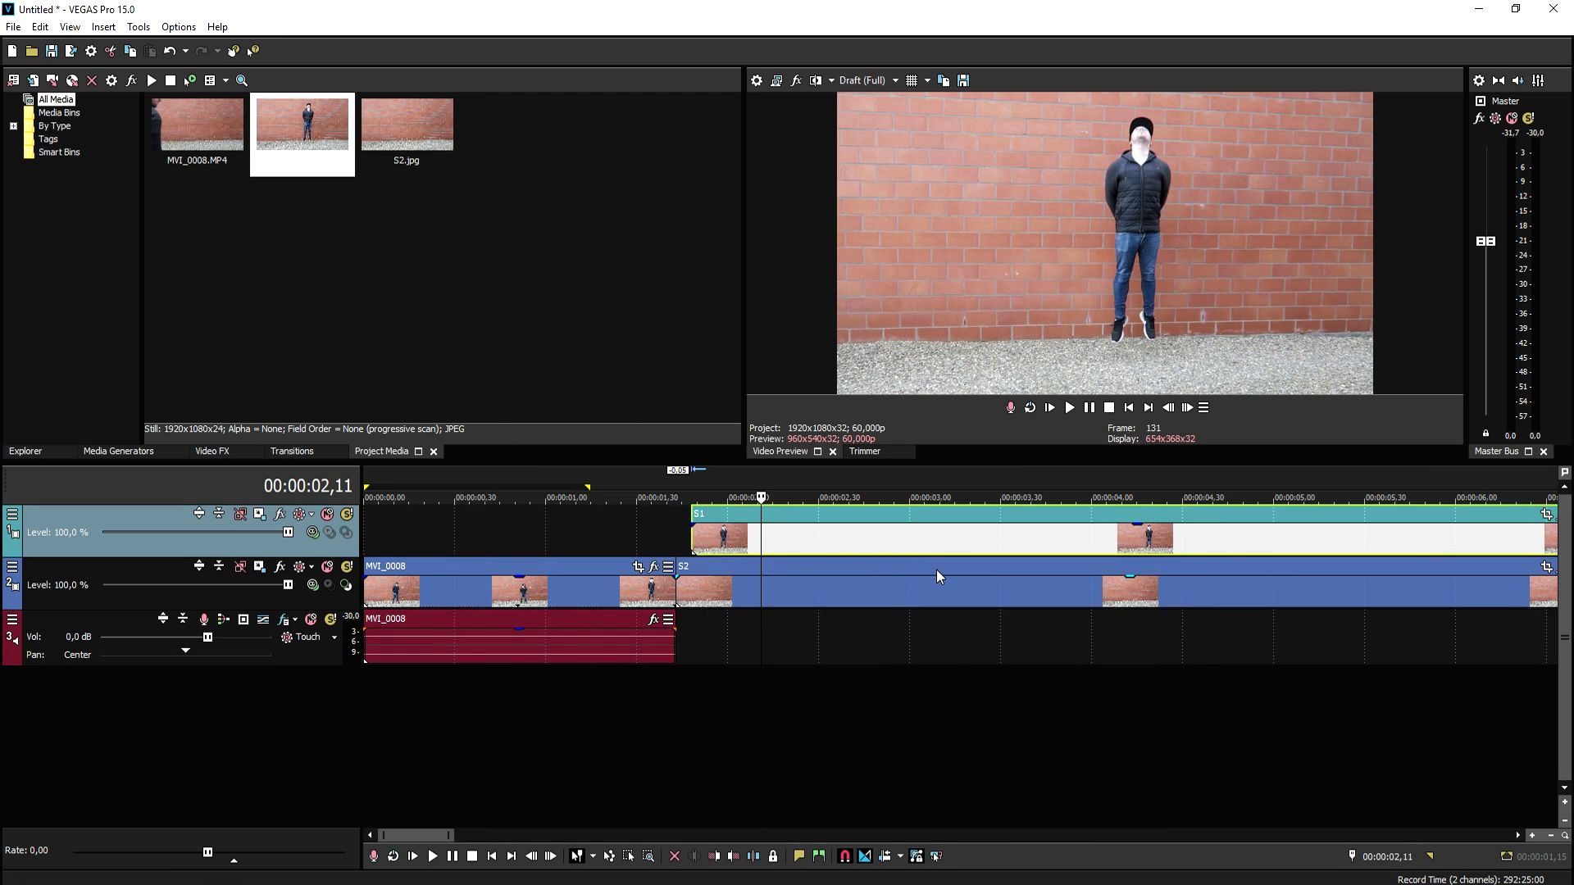
Step: Open S1's Pan/Crop settings and turn on masking
scroll(922, 545, "down", 4)
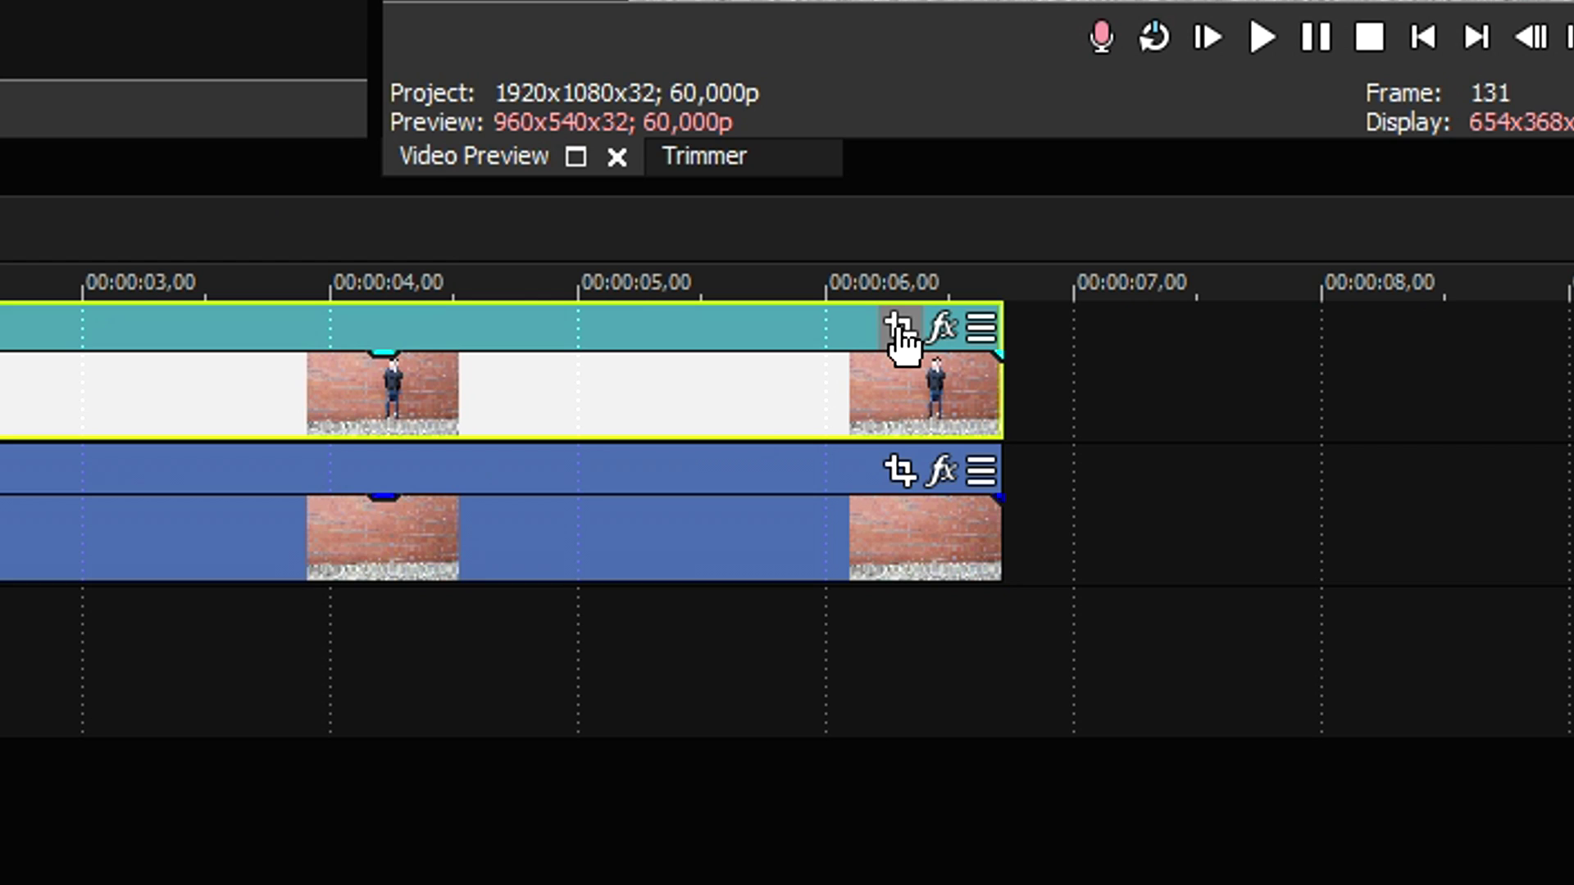
left_click(900, 328)
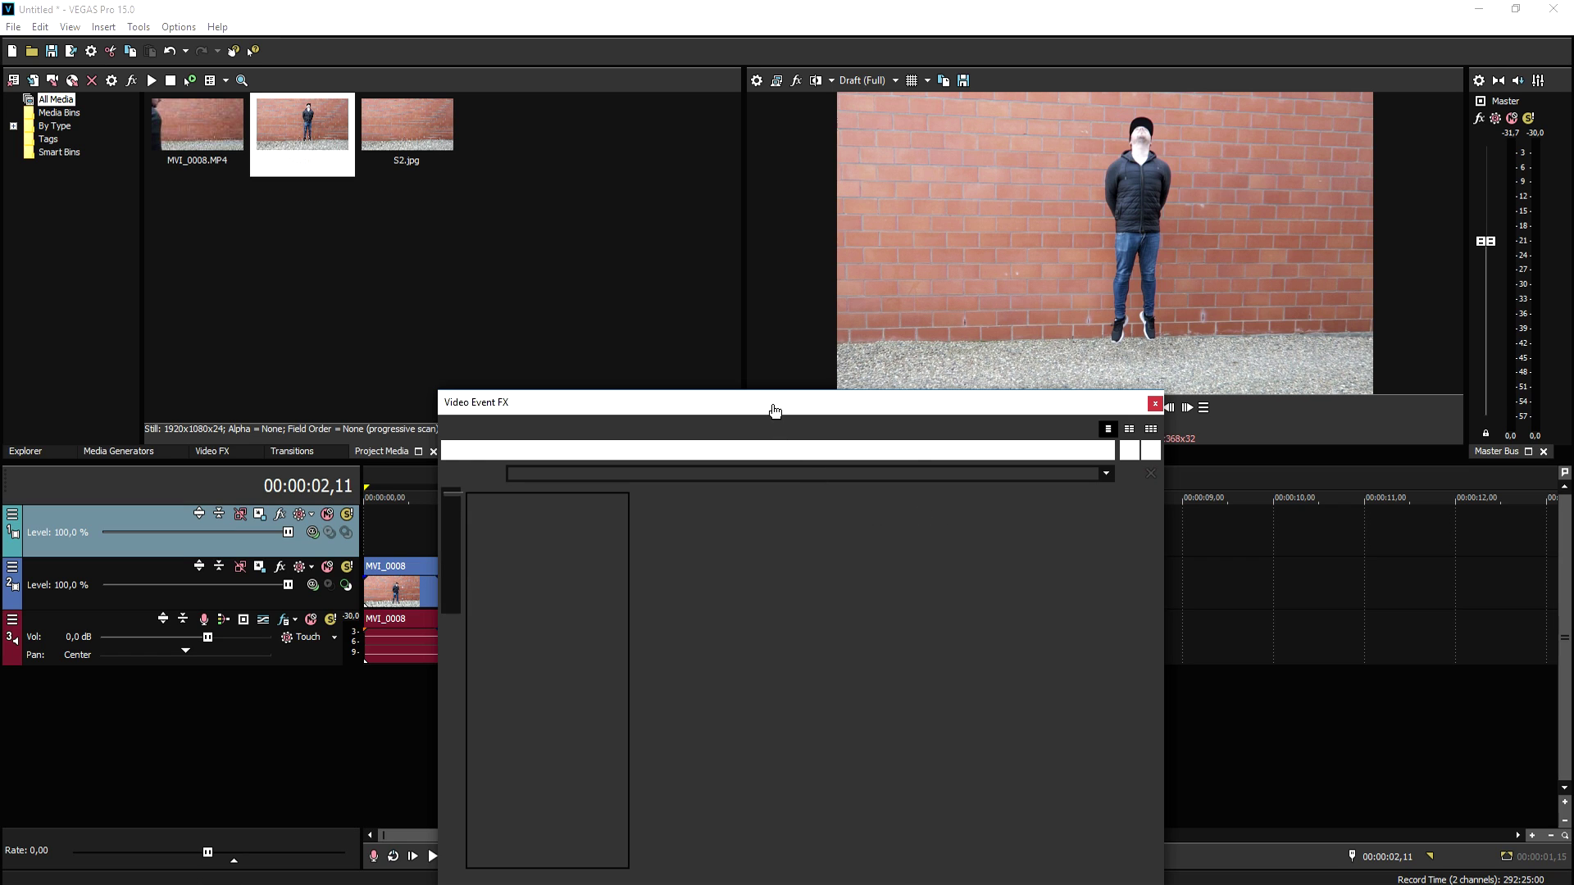
left_click_drag(769, 407, 396, 68)
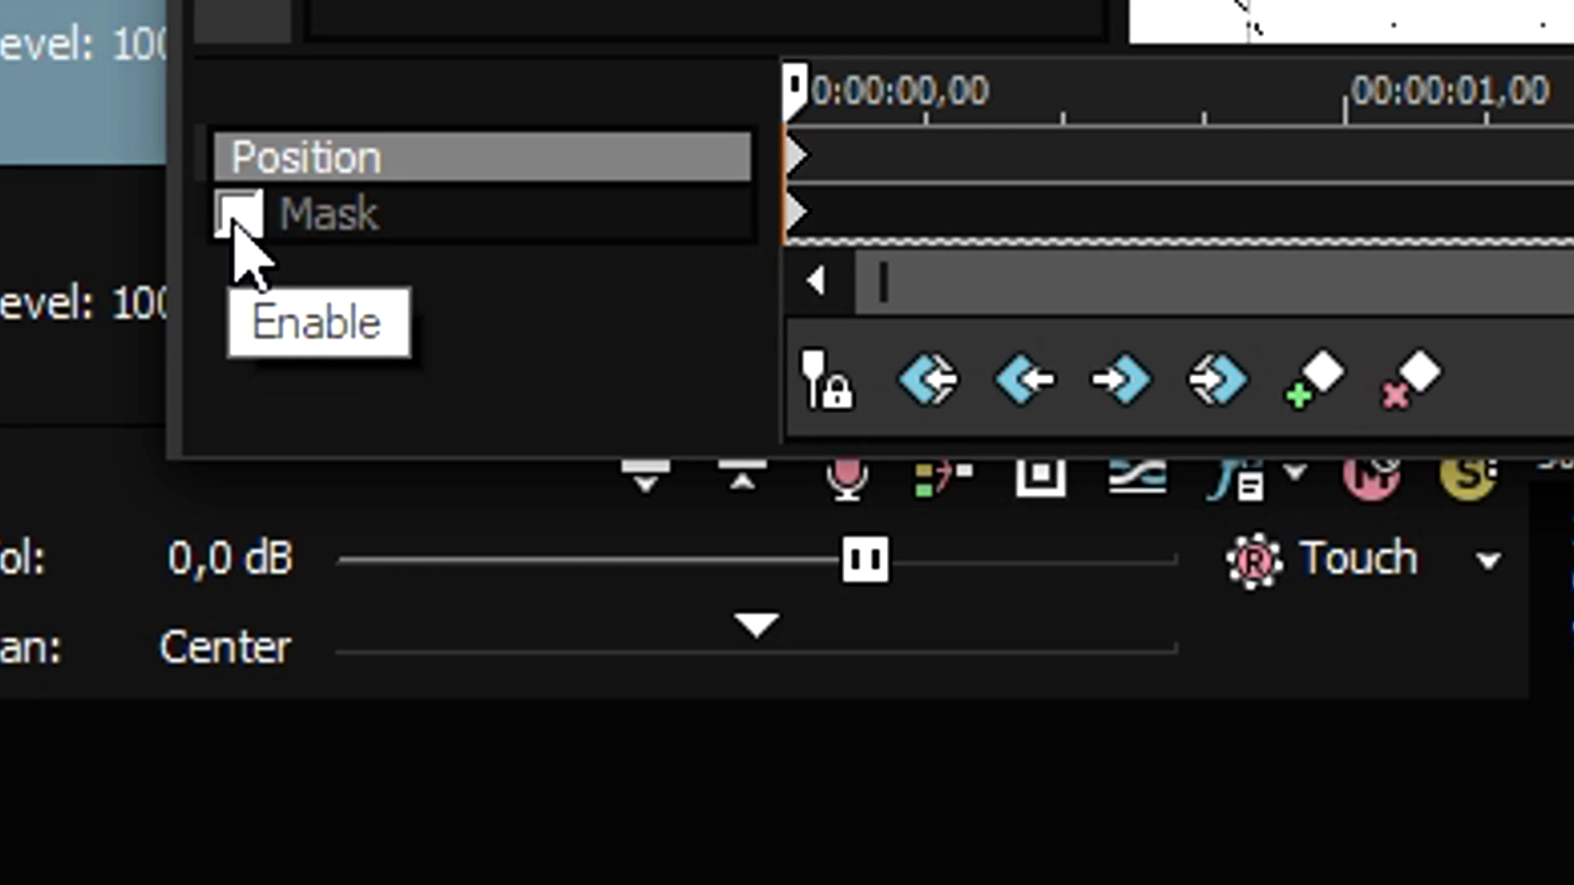
left_click(80, 568)
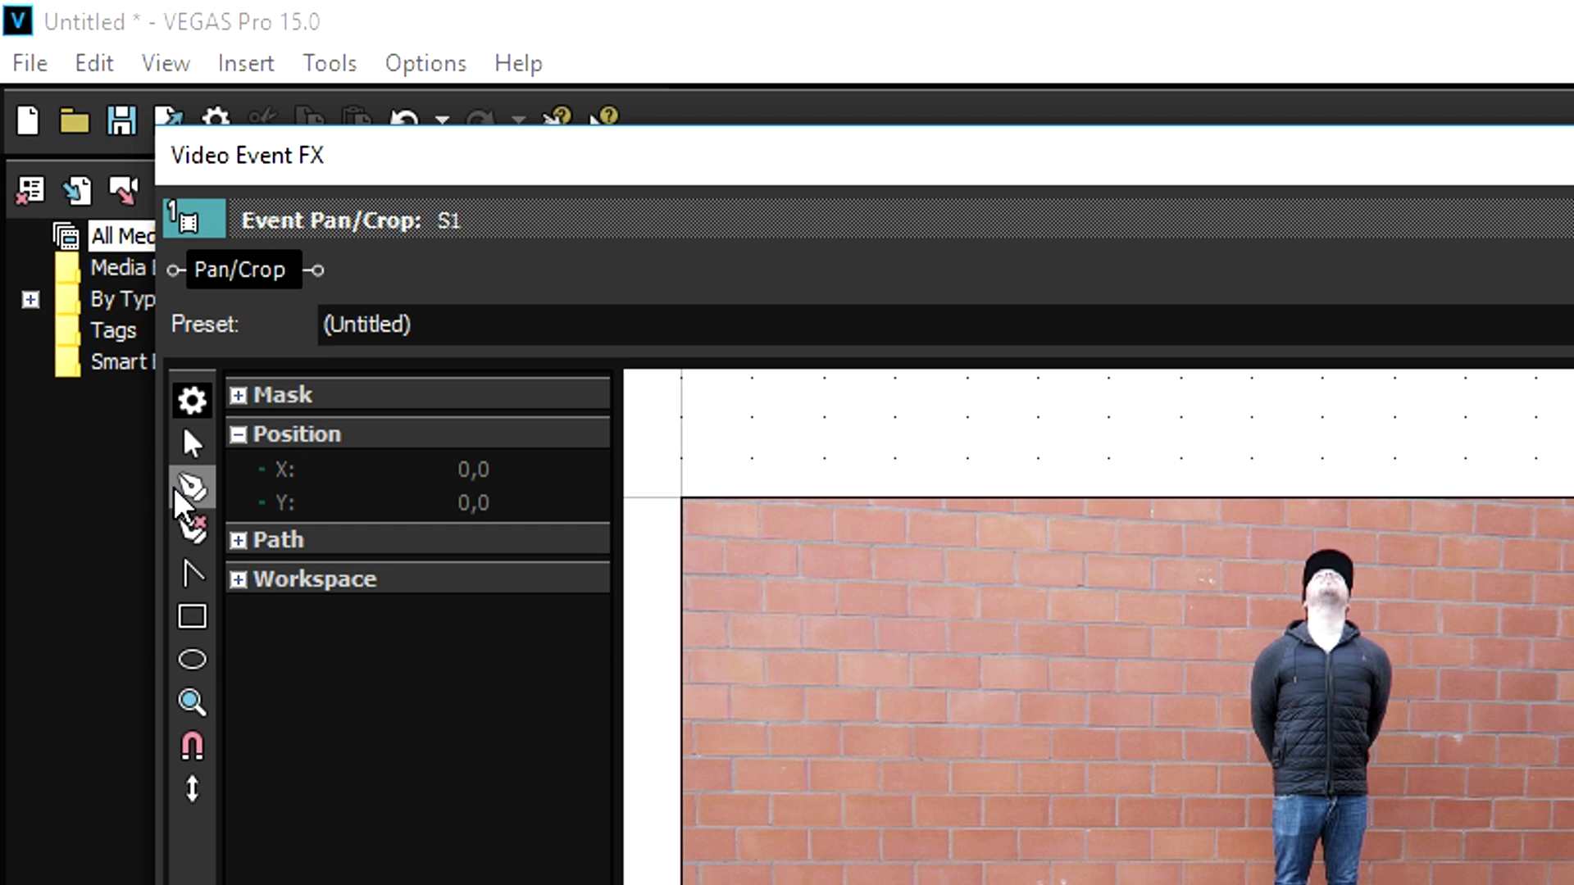
scroll(1162, 778, "up", 3)
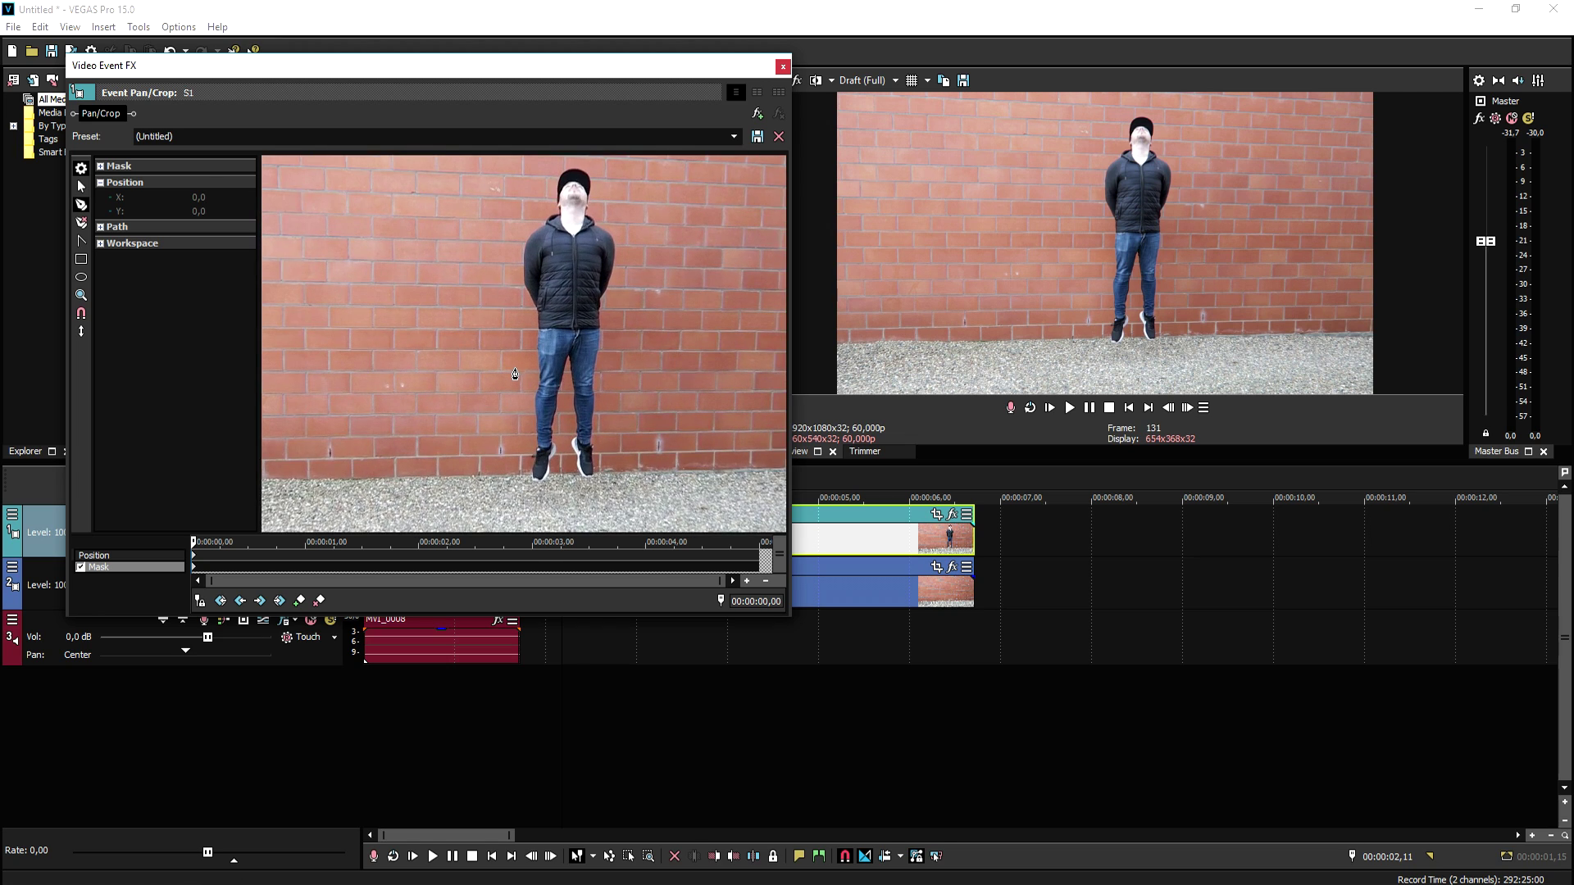
Step: Trace the mask around the man's legs, jacket and head, closing it at the shoe bottom
left_click_drag(1209, 802, 1209, 507)
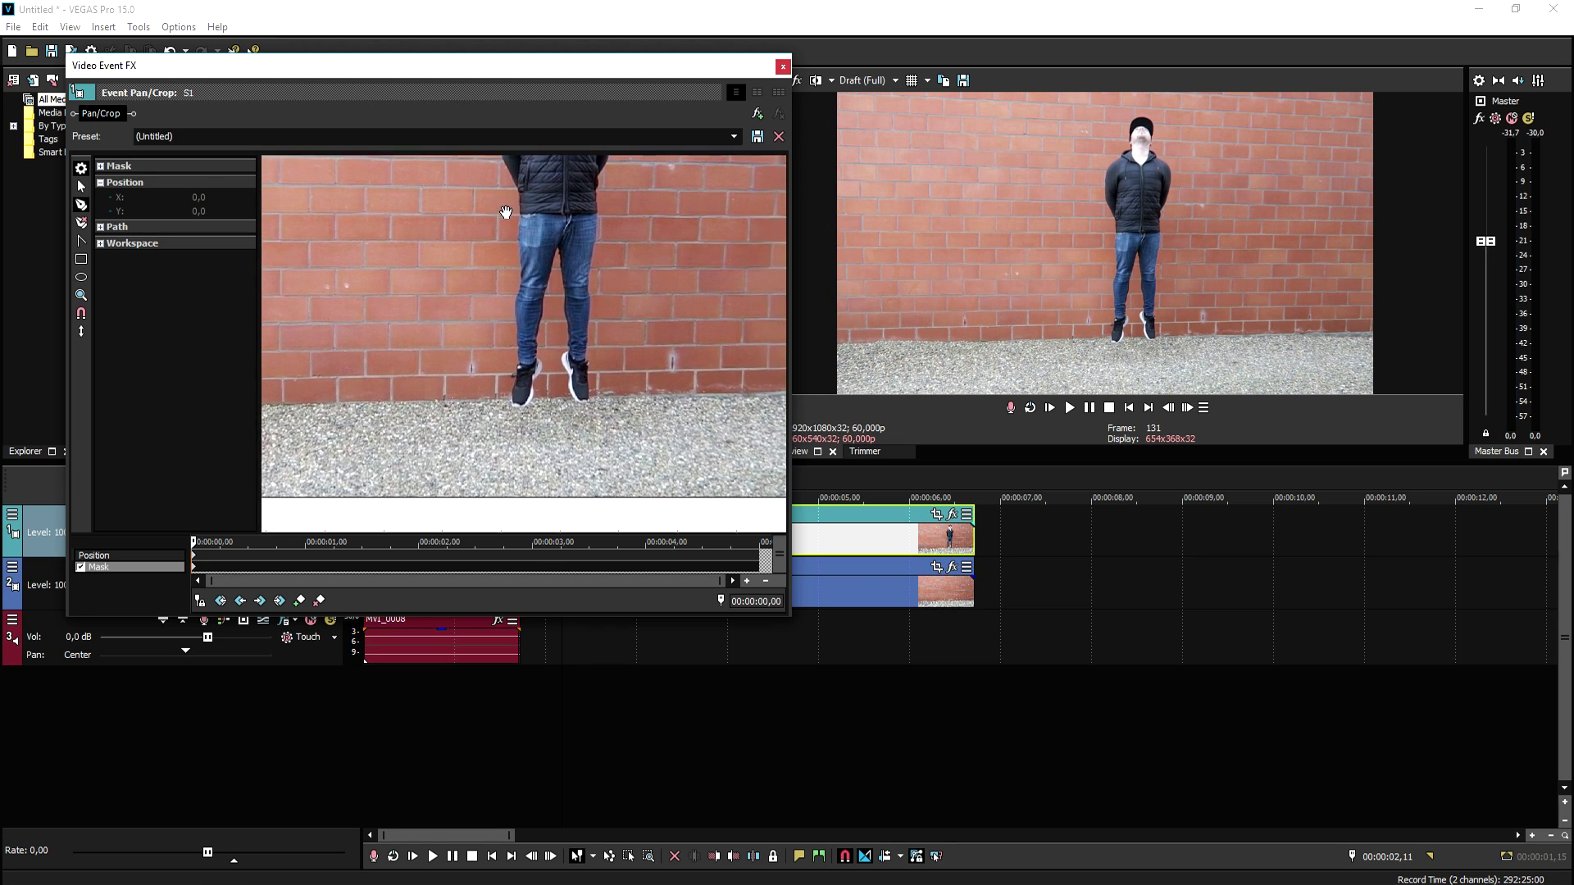
scroll(542, 359, "up", 5)
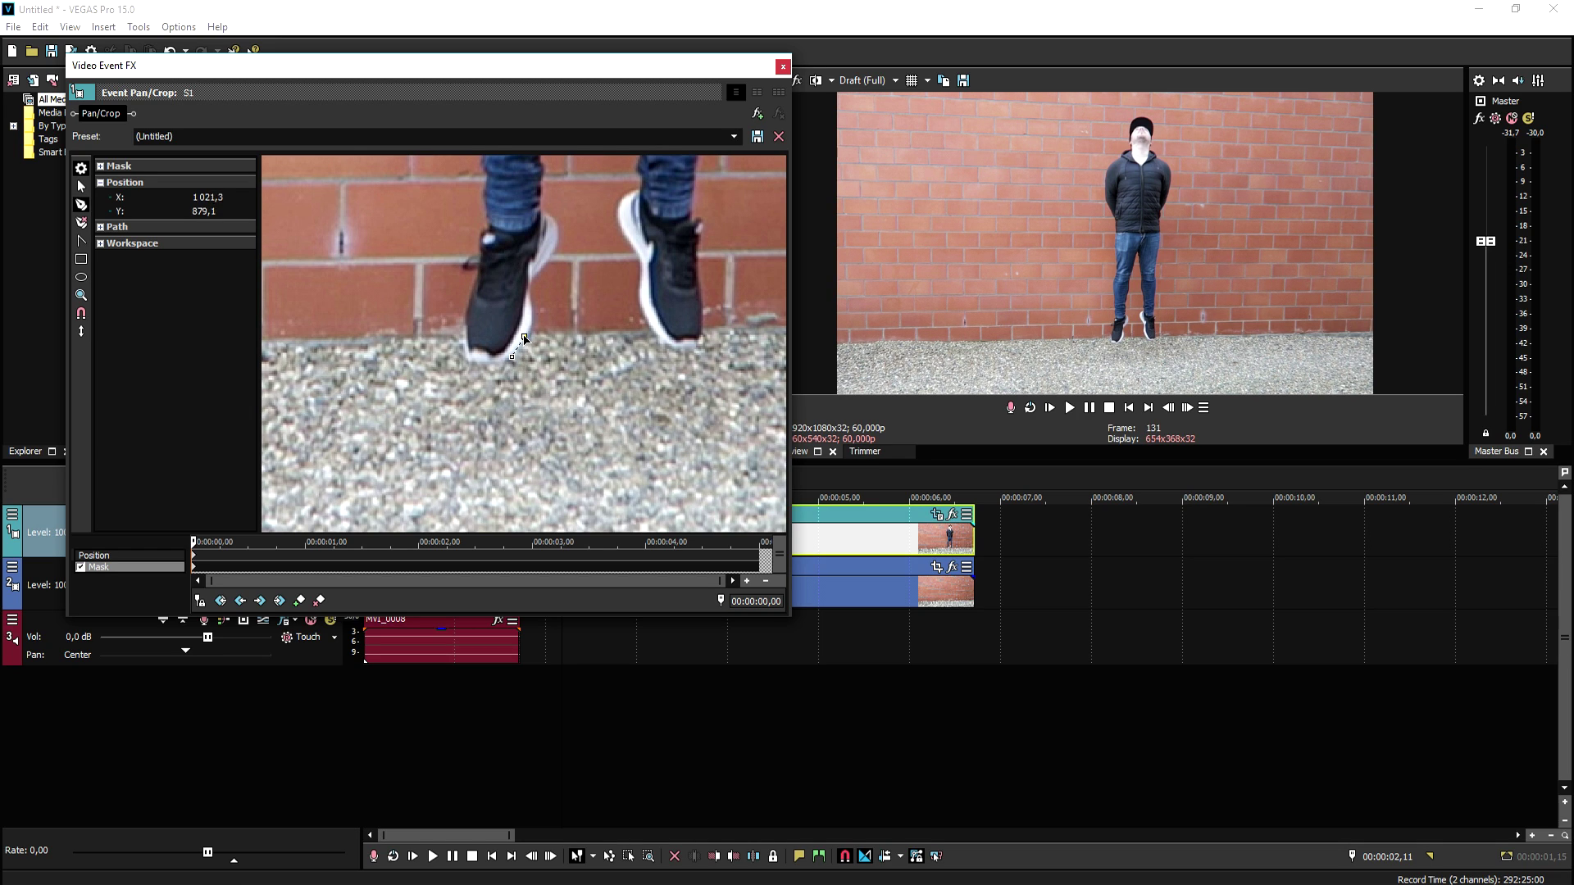
left_click_drag(551, 264, 554, 460)
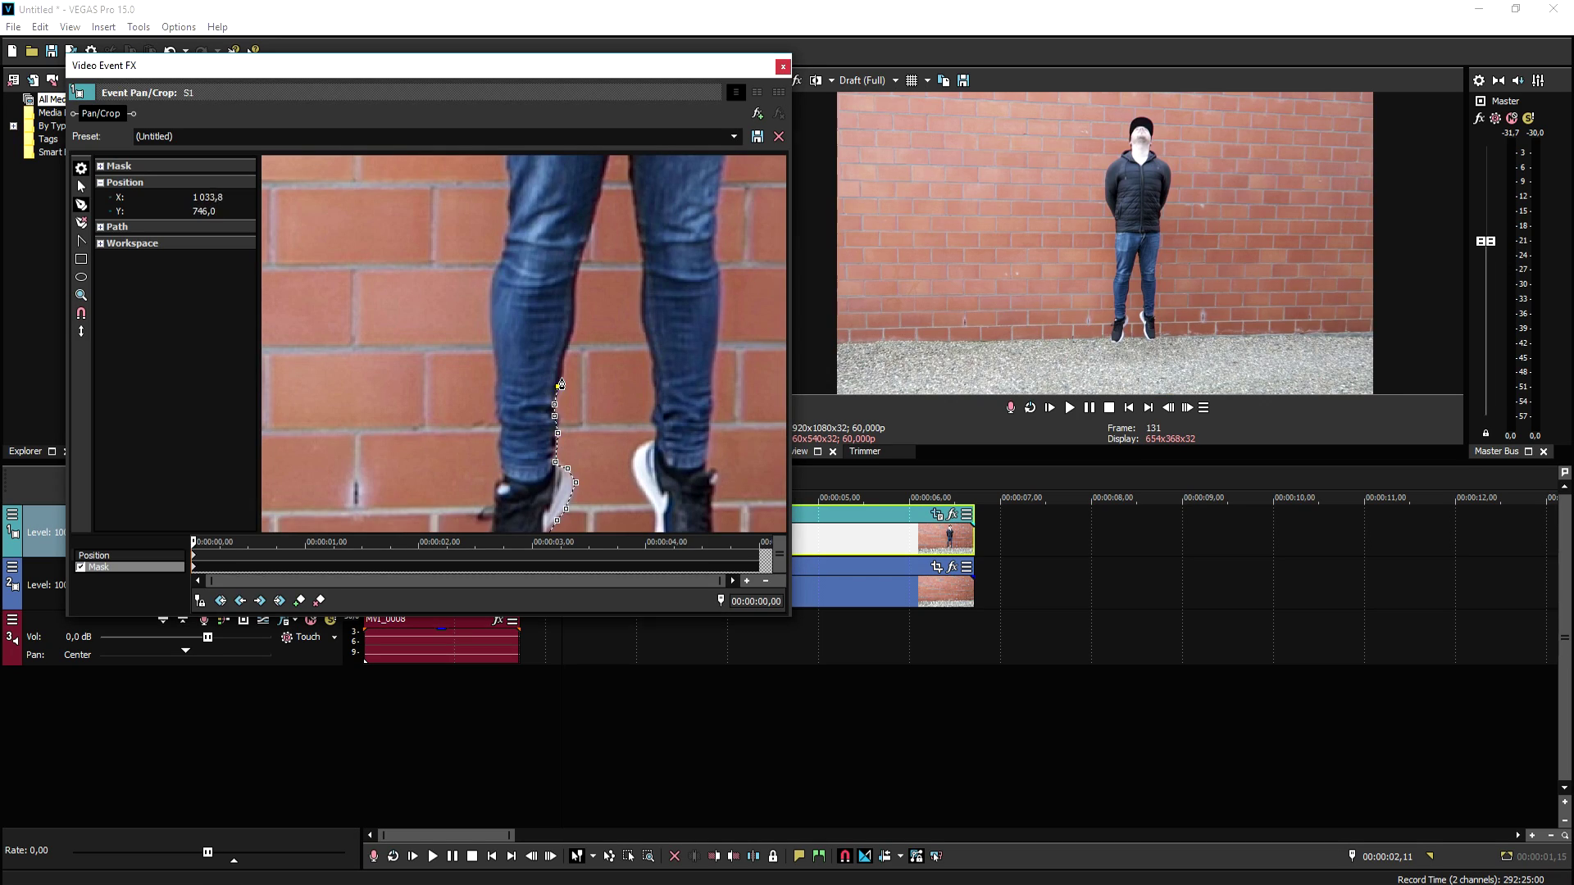
left_click_drag(603, 190, 579, 377)
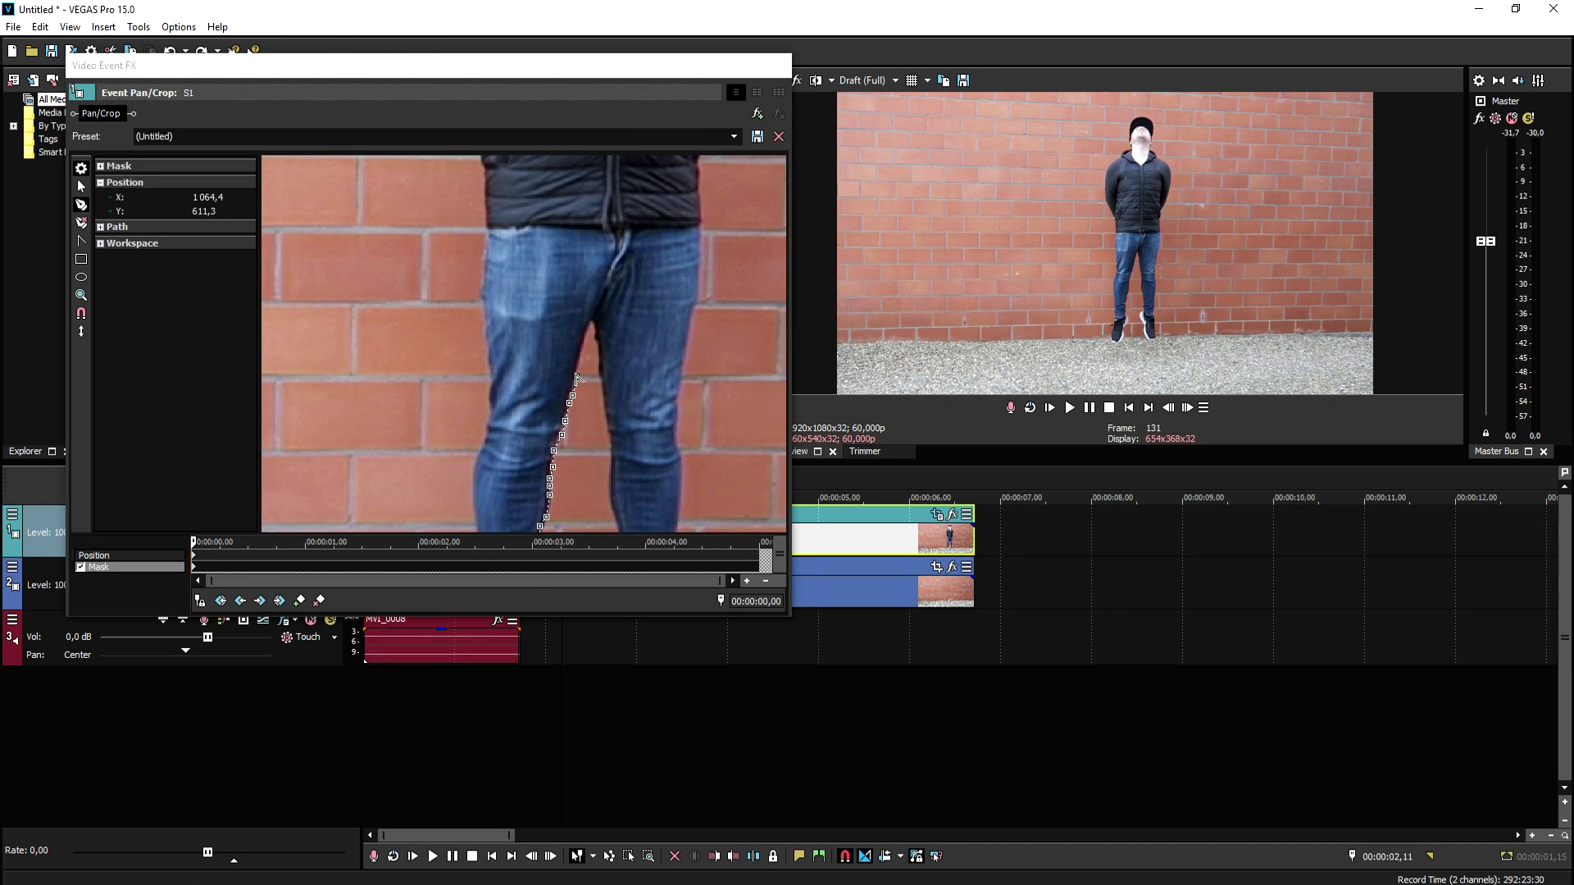
left_click_drag(606, 431, 611, 345)
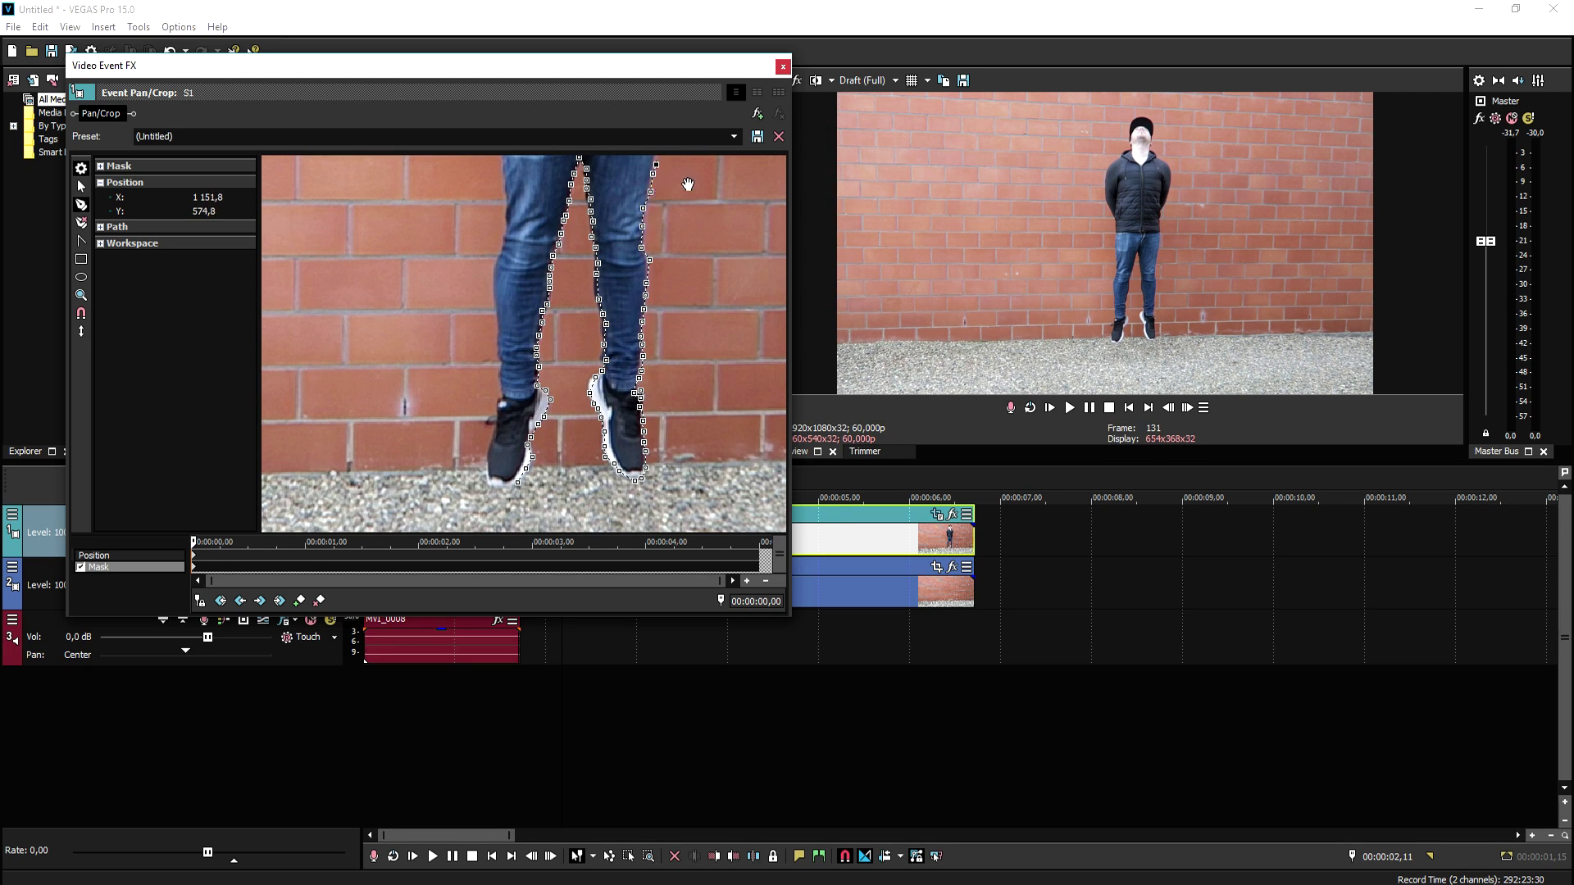
left_click_drag(688, 184, 627, 443)
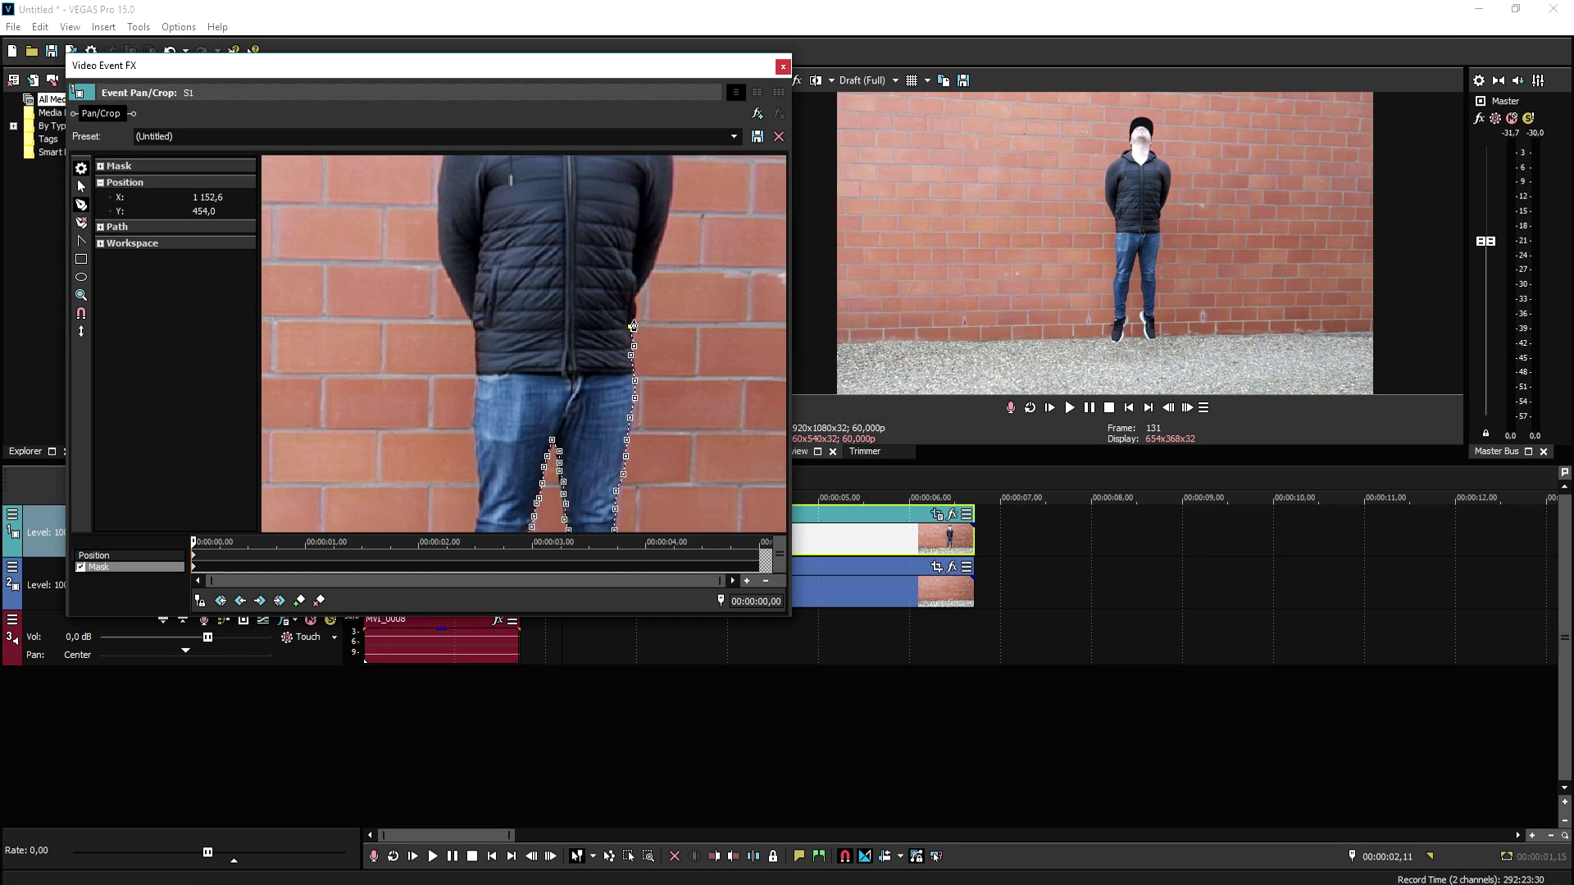
left_click_drag(672, 206, 587, 330)
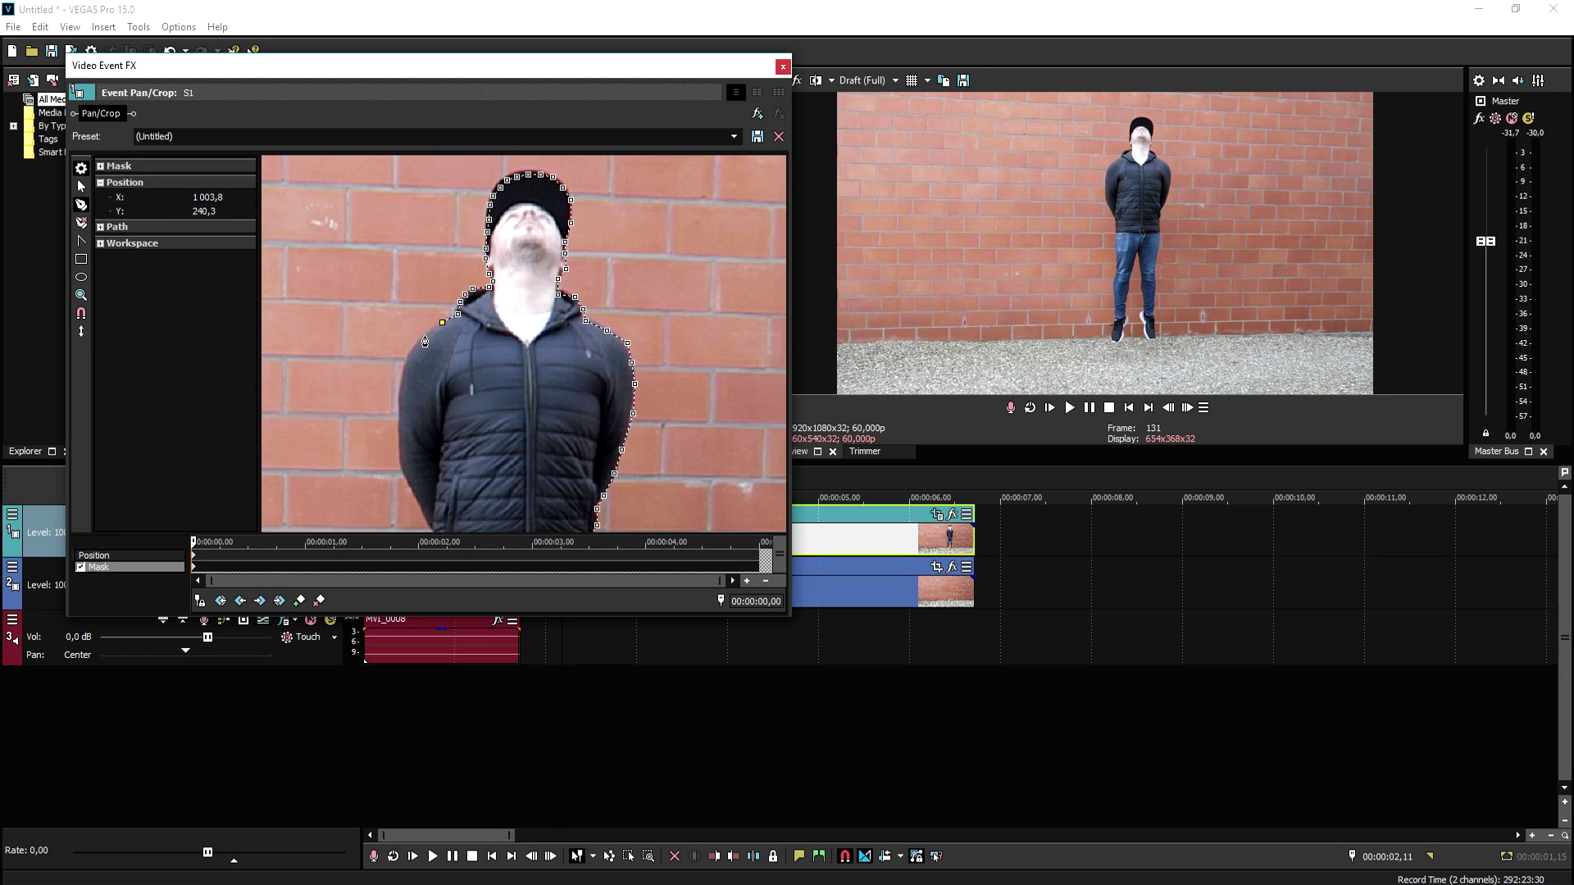
left_click_drag(402, 474, 536, 370)
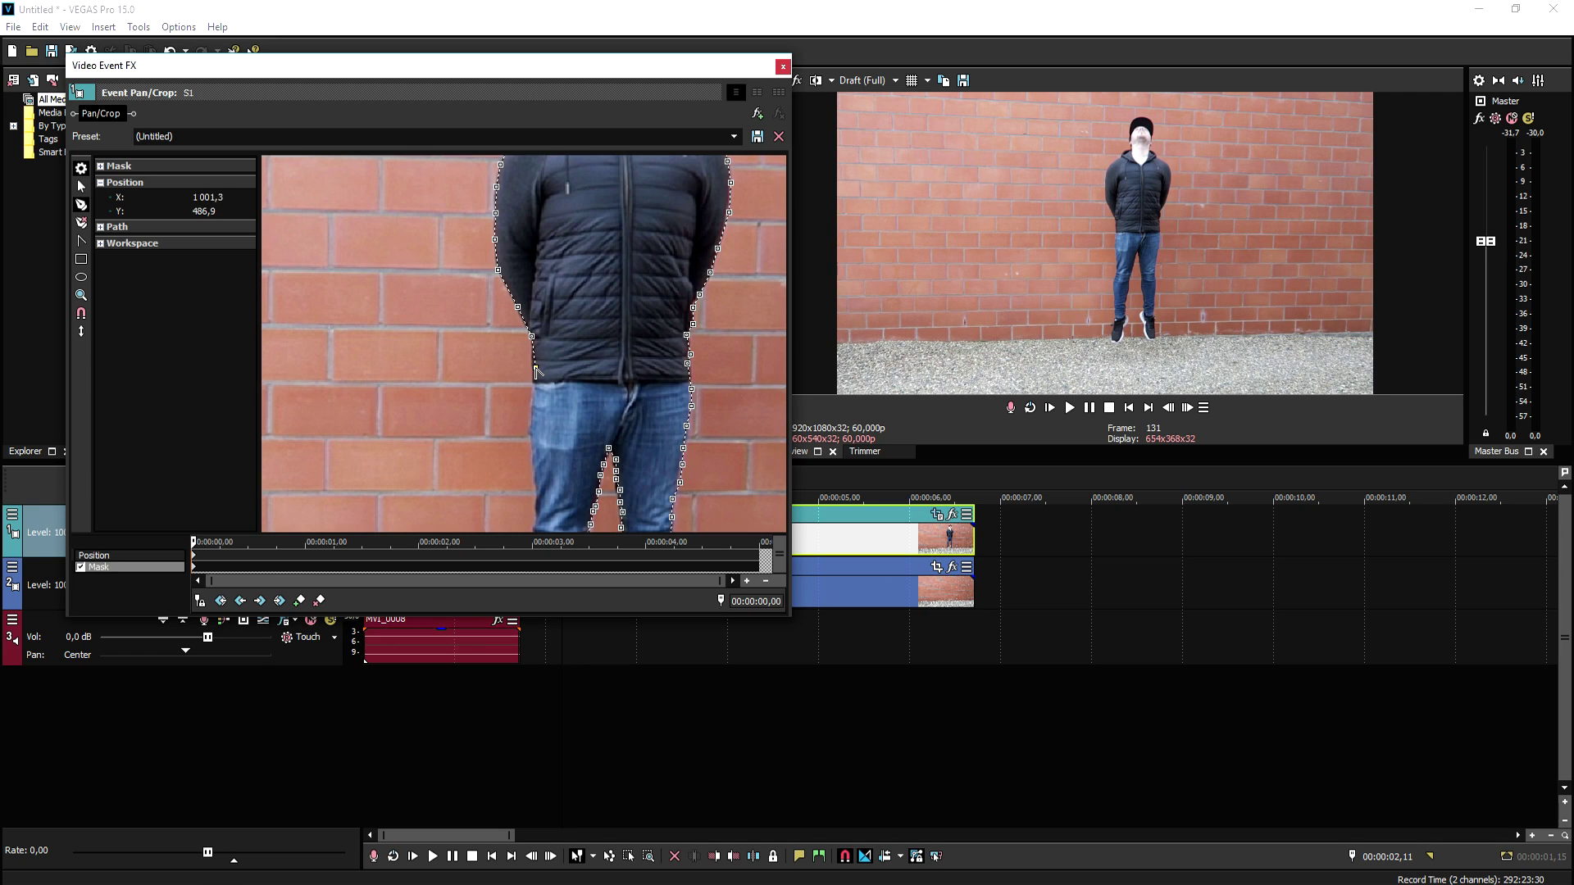
left_click_drag(530, 471, 575, 358)
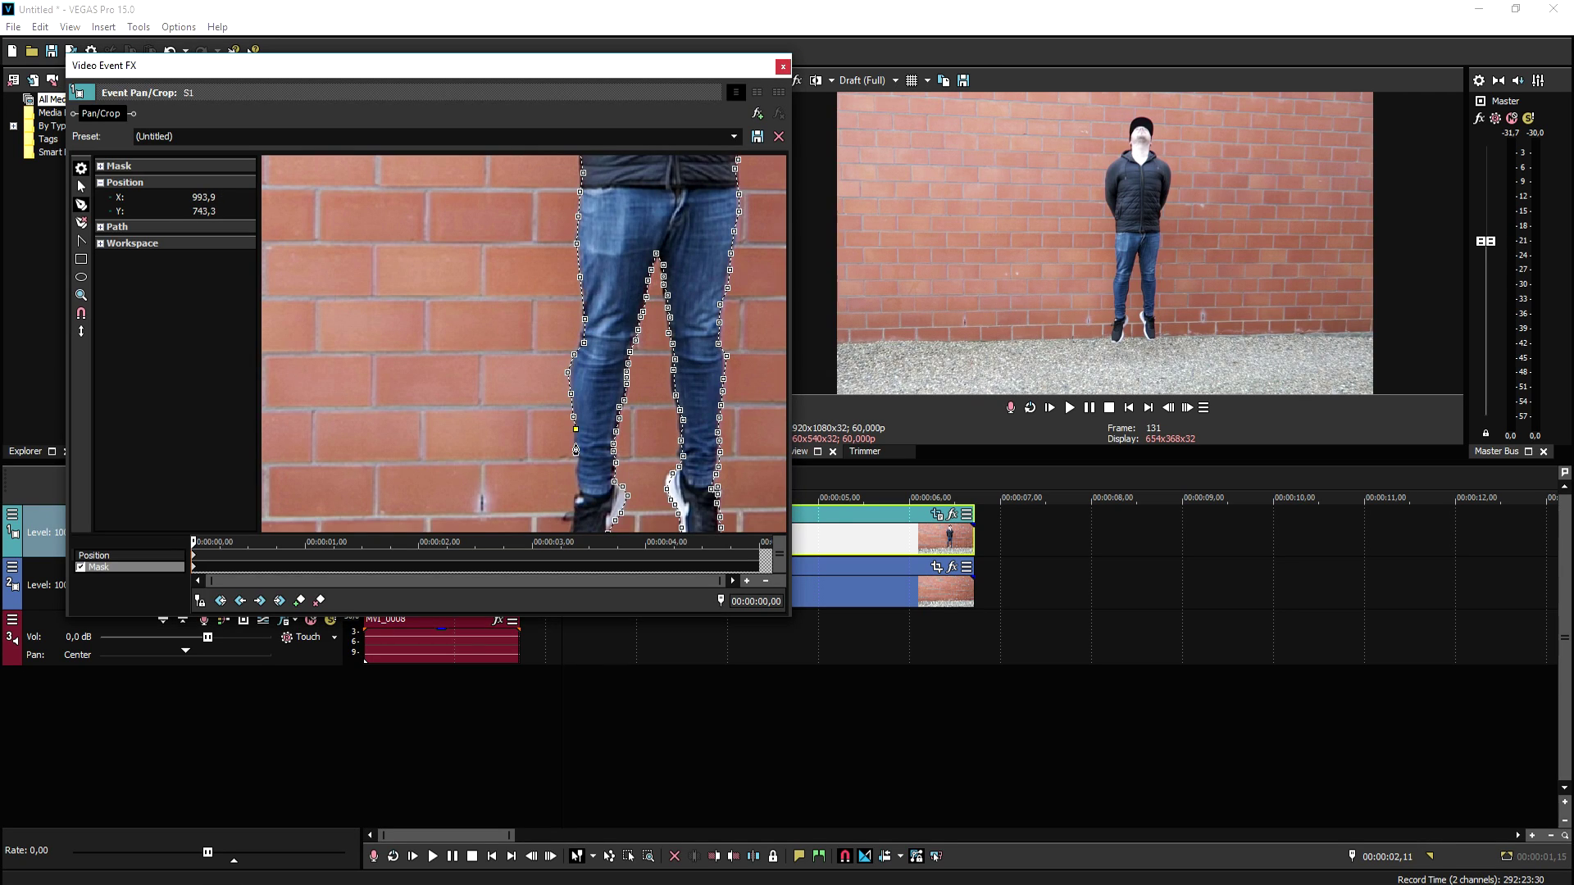
left_click_drag(576, 449, 632, 450)
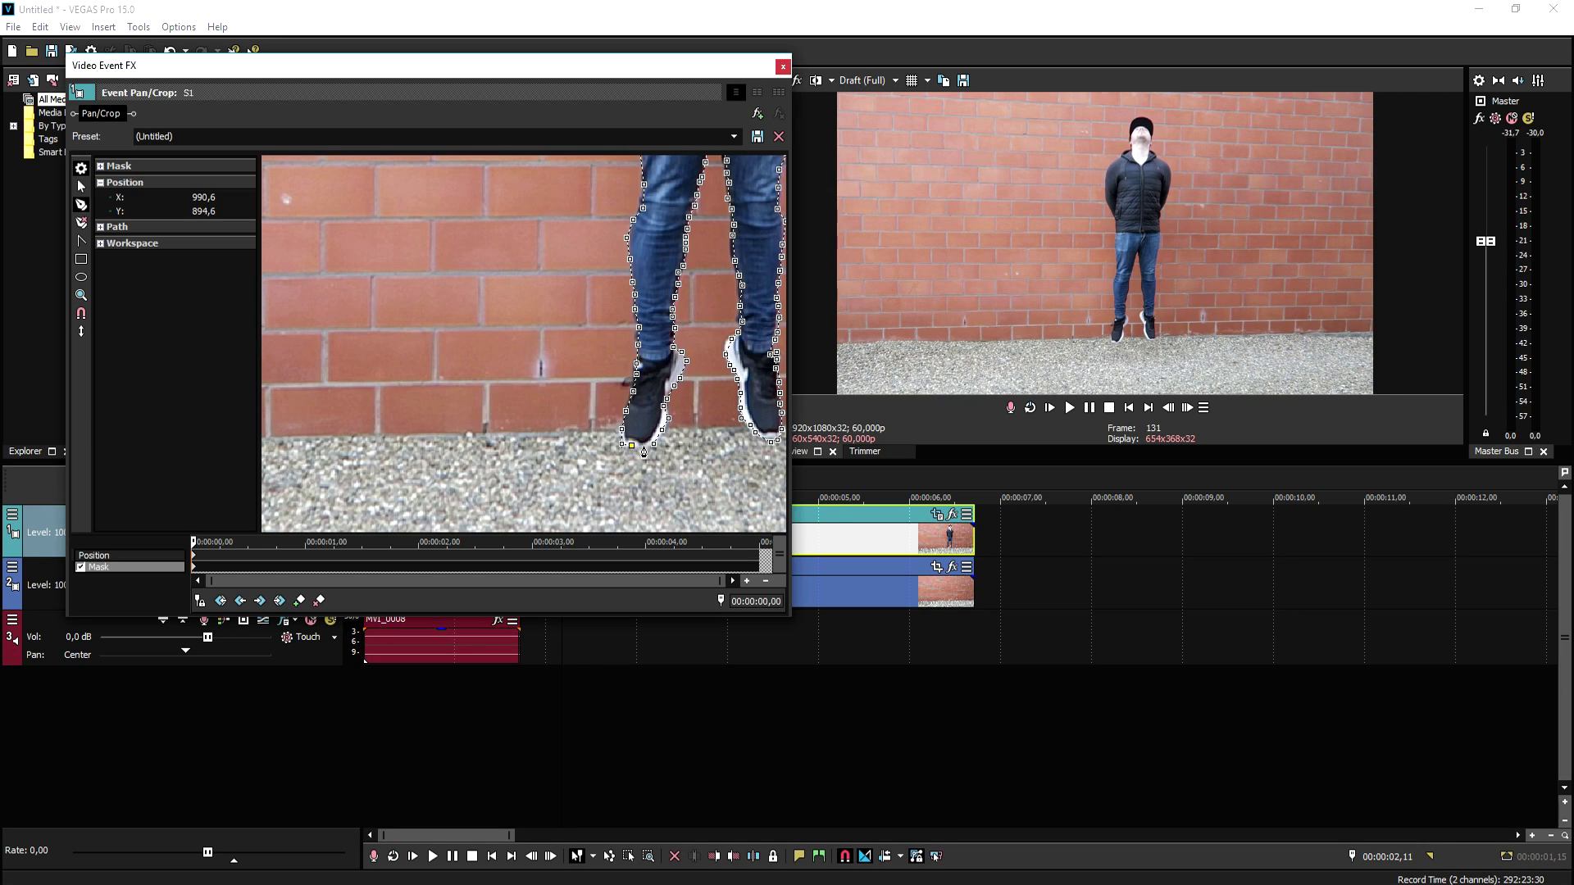
left_click(653, 450)
scroll(653, 449, "down", 6)
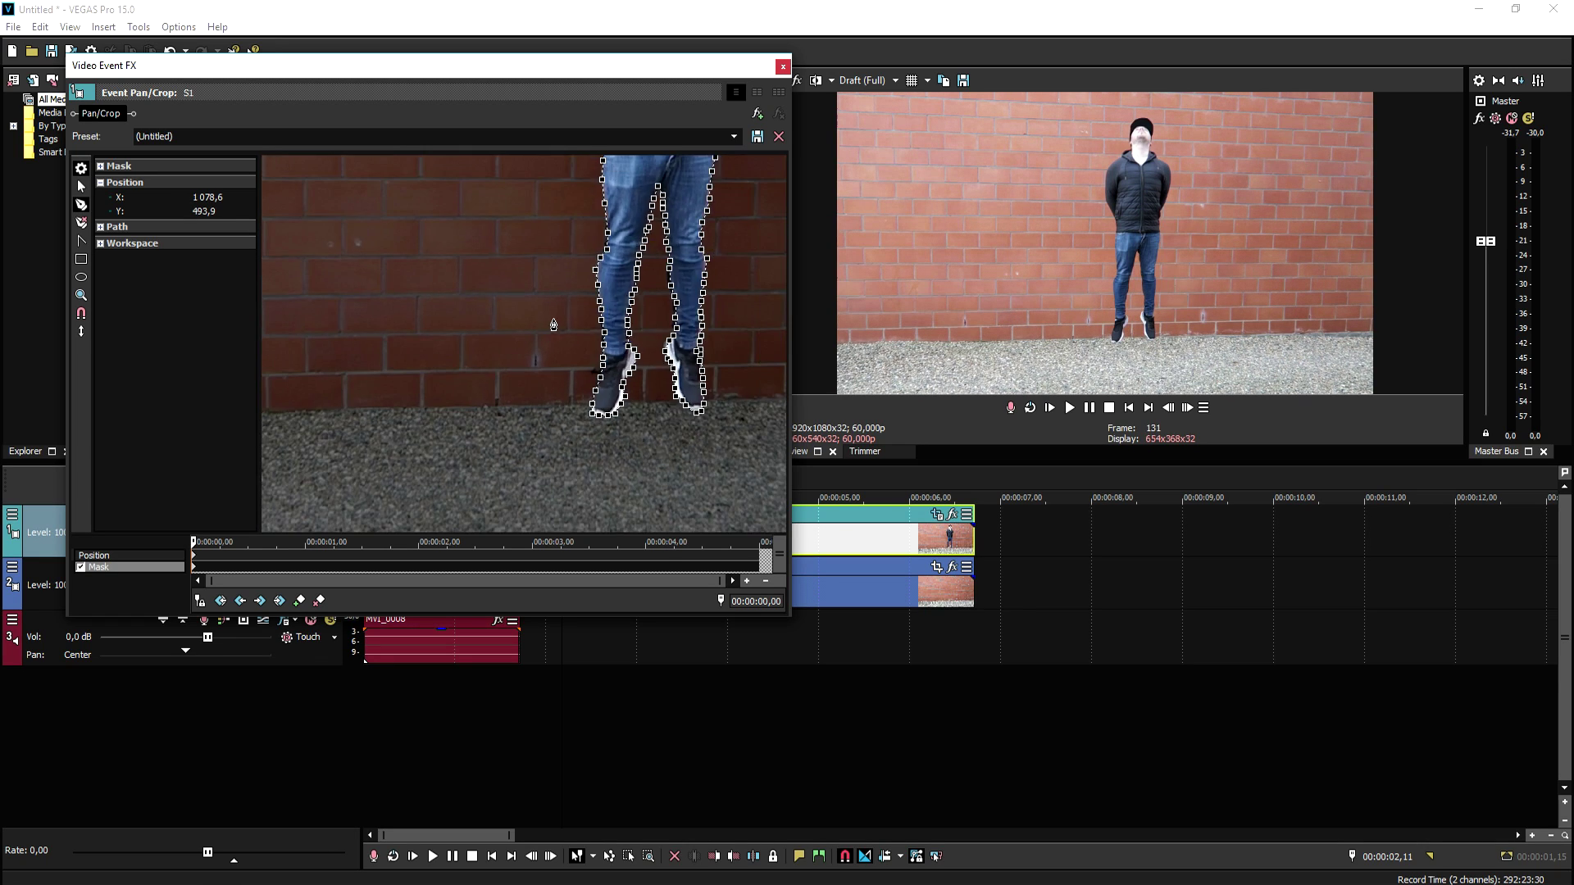
scroll(660, 270, "down", 4)
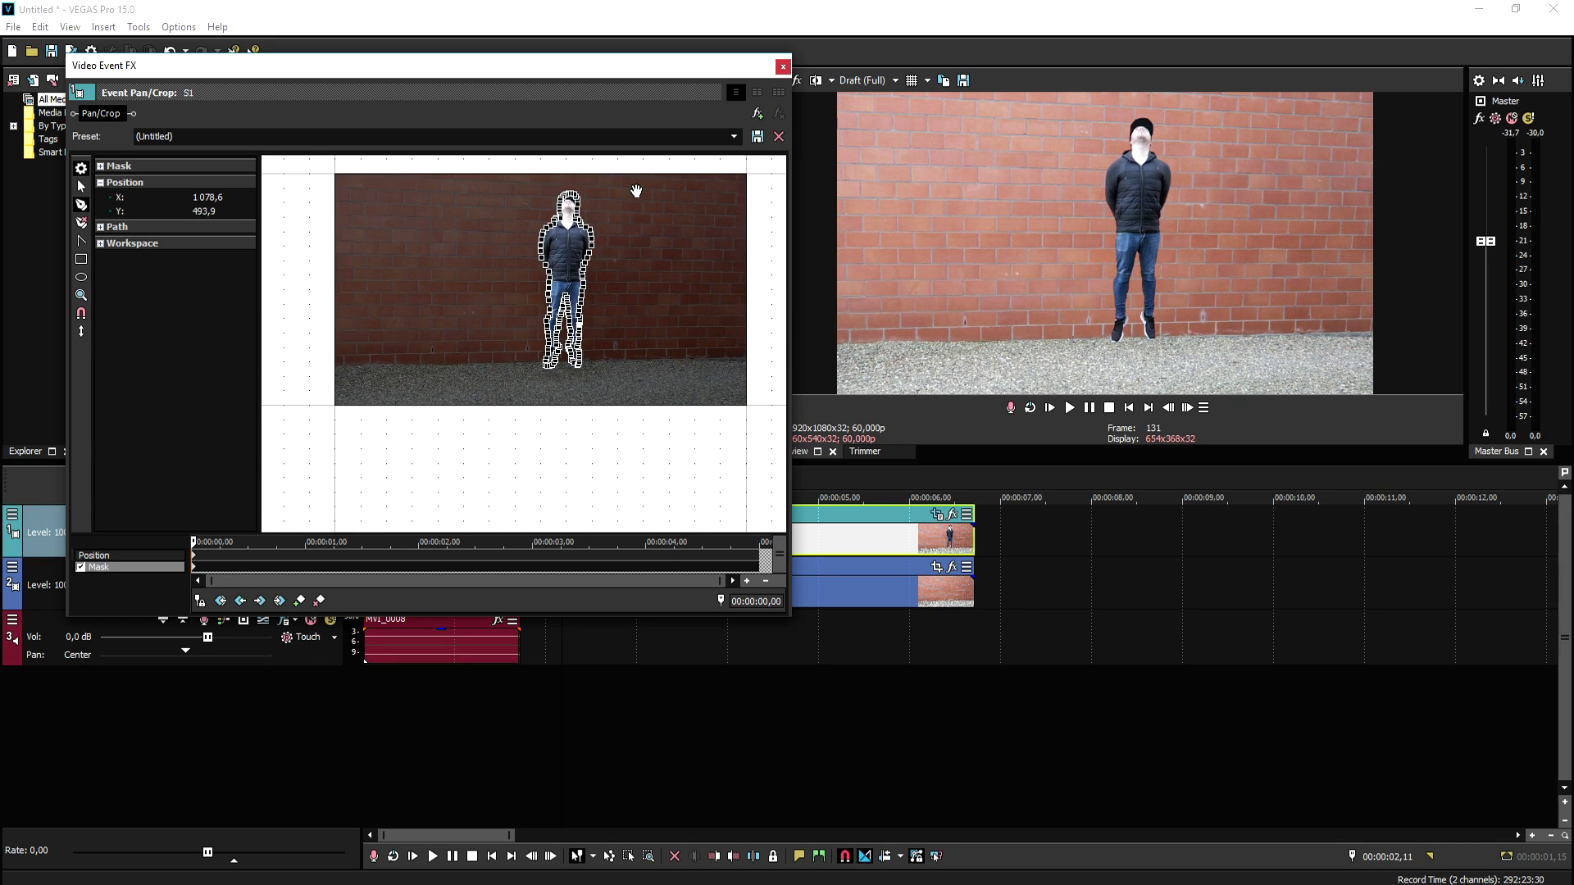
scroll(656, 266, "up", 1)
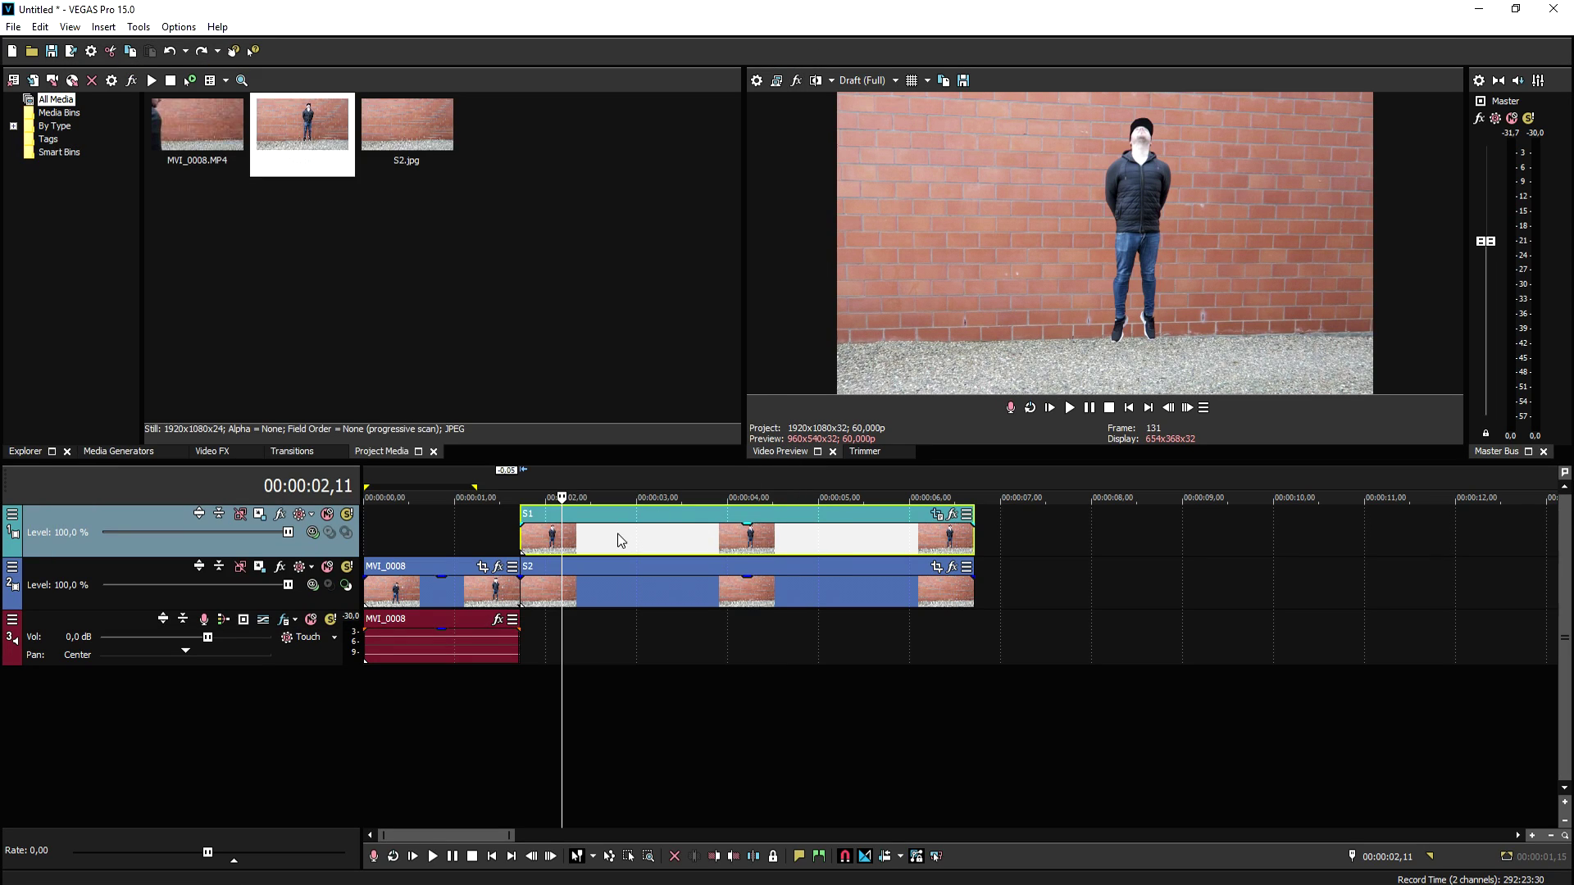
Step: Move S1 and S2 to start right after MVI_0008, S1 stacked above S2
left_click_drag(610, 544, 863, 543)
scroll(933, 548, "up", 3)
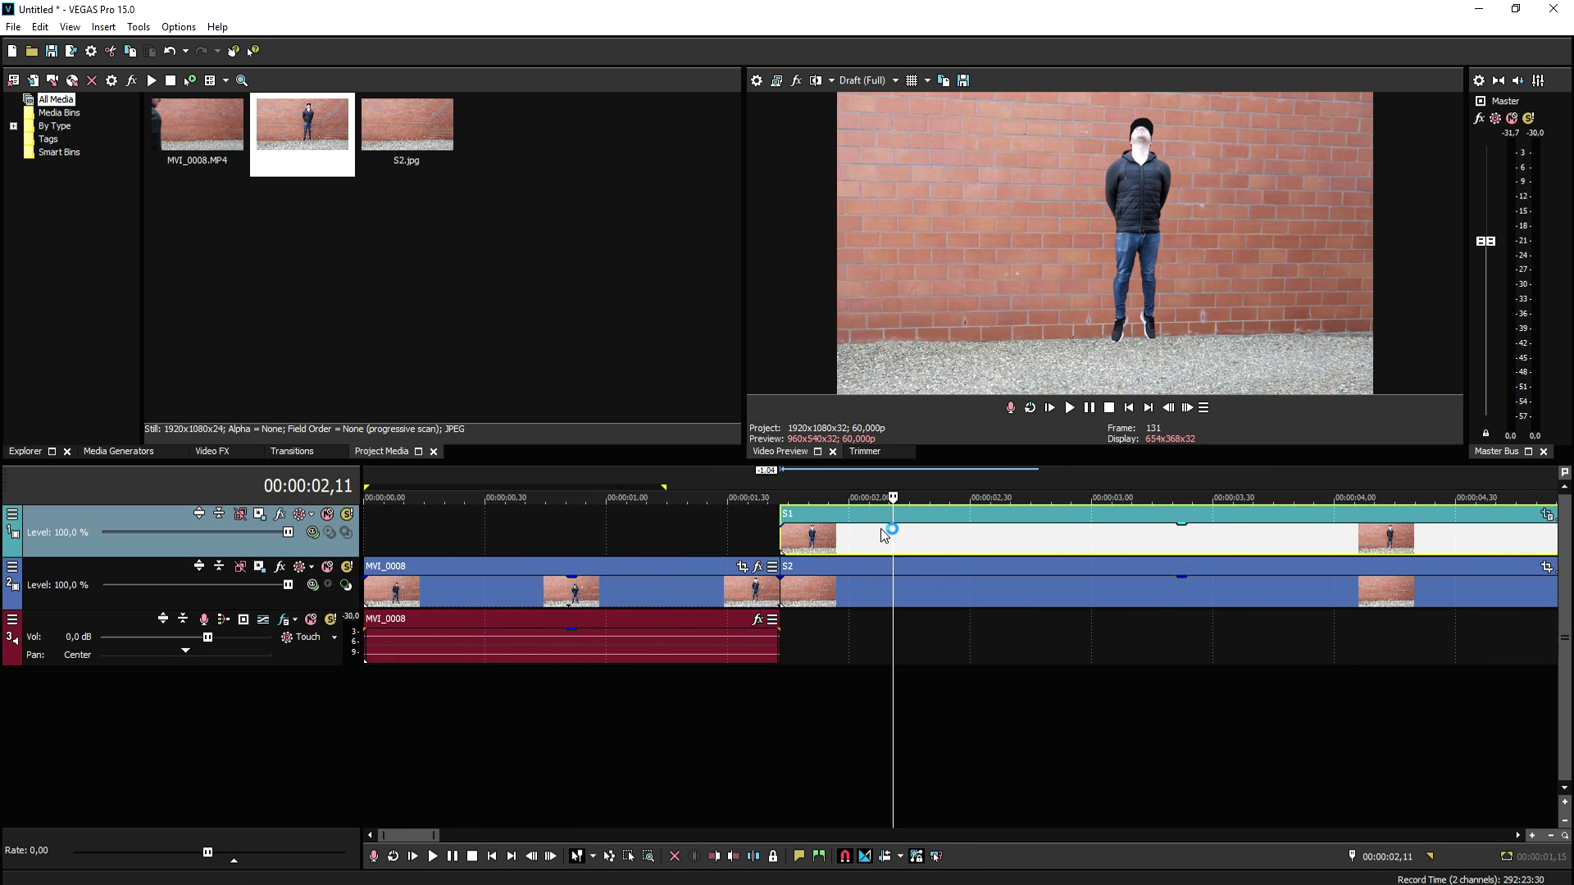
left_click_drag(881, 594, 829, 607)
mouse_move(836, 539)
left_mouse_down()
mouse_move(1167, 534)
mouse_move(847, 541)
left_mouse_up()
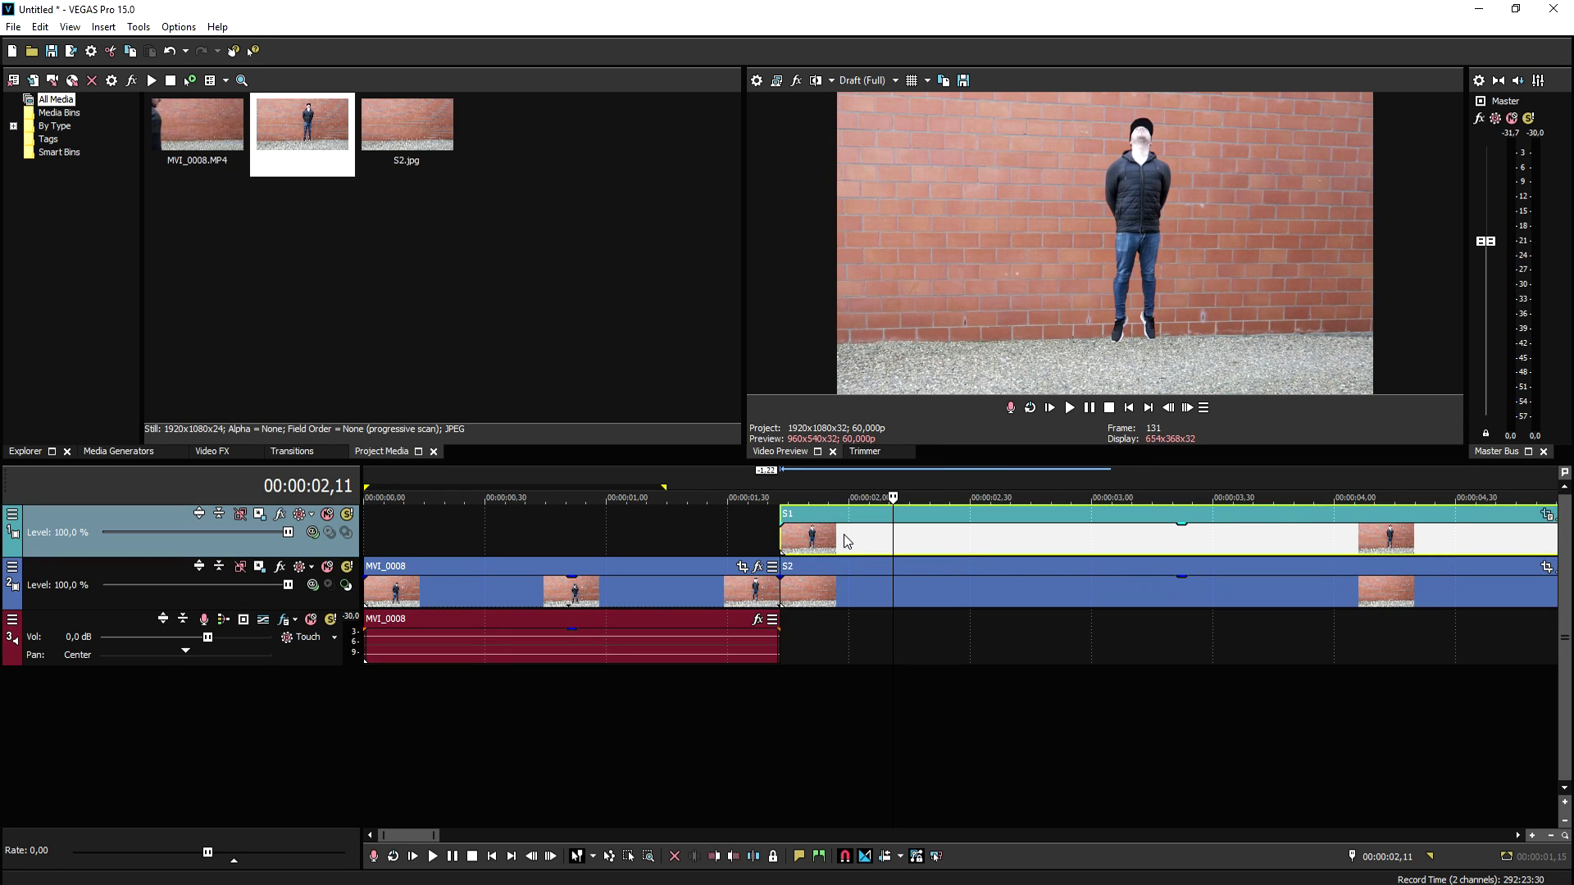
scroll(841, 535, "down", 3)
scroll(820, 543, "up", 3)
left_click(780, 535)
scroll(845, 525, "down", 3)
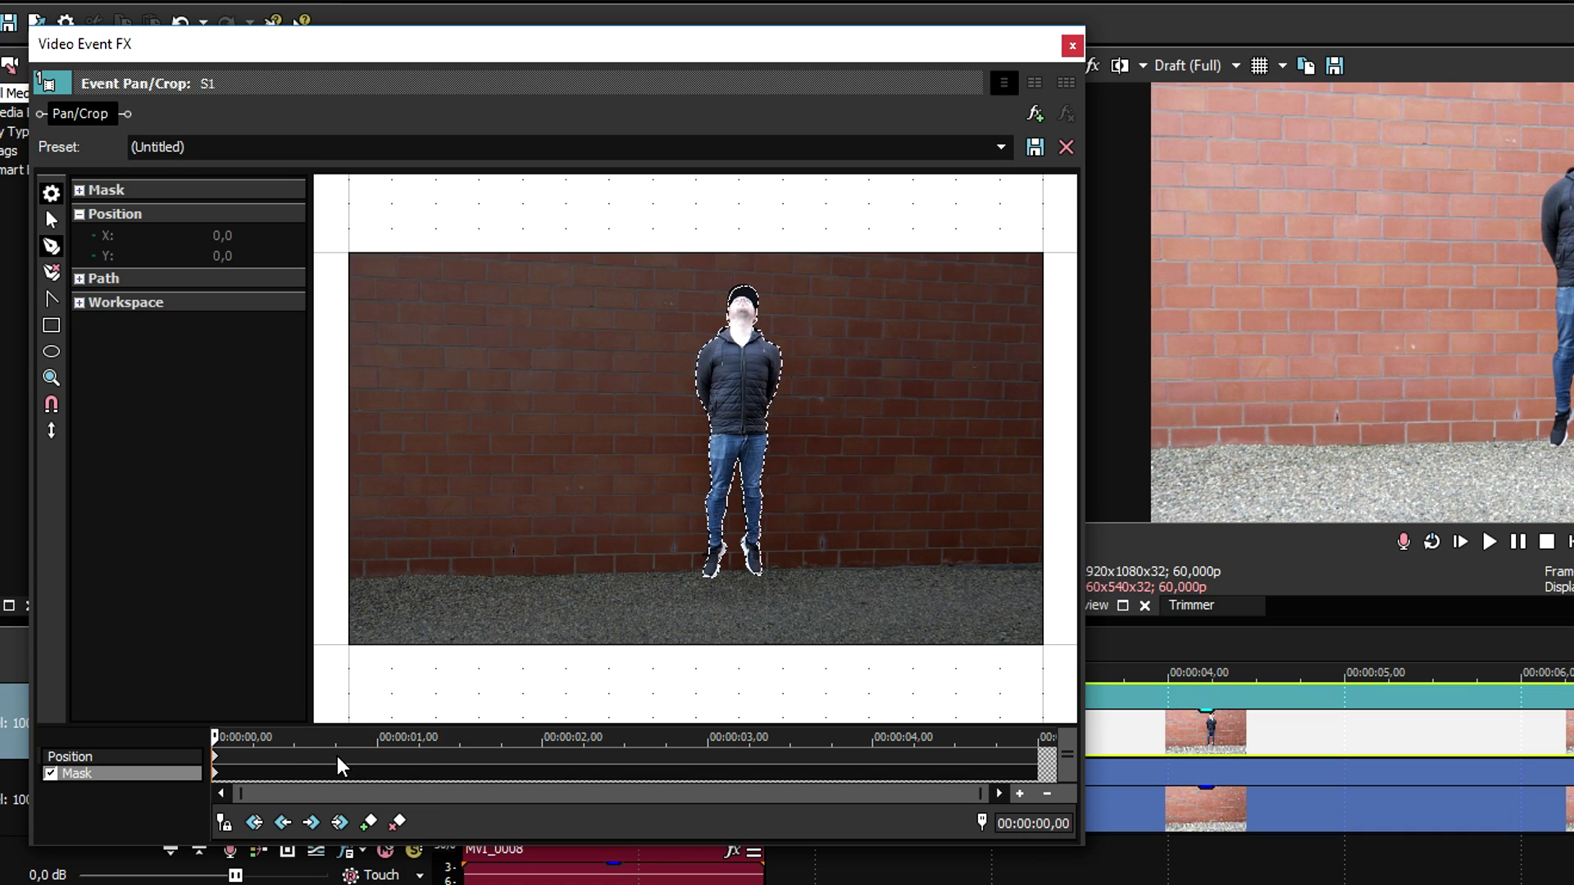
Step: Keyframe S1's Position at 00:00:00,46, moving the frame down in Y so the man rises
left_click(338, 754)
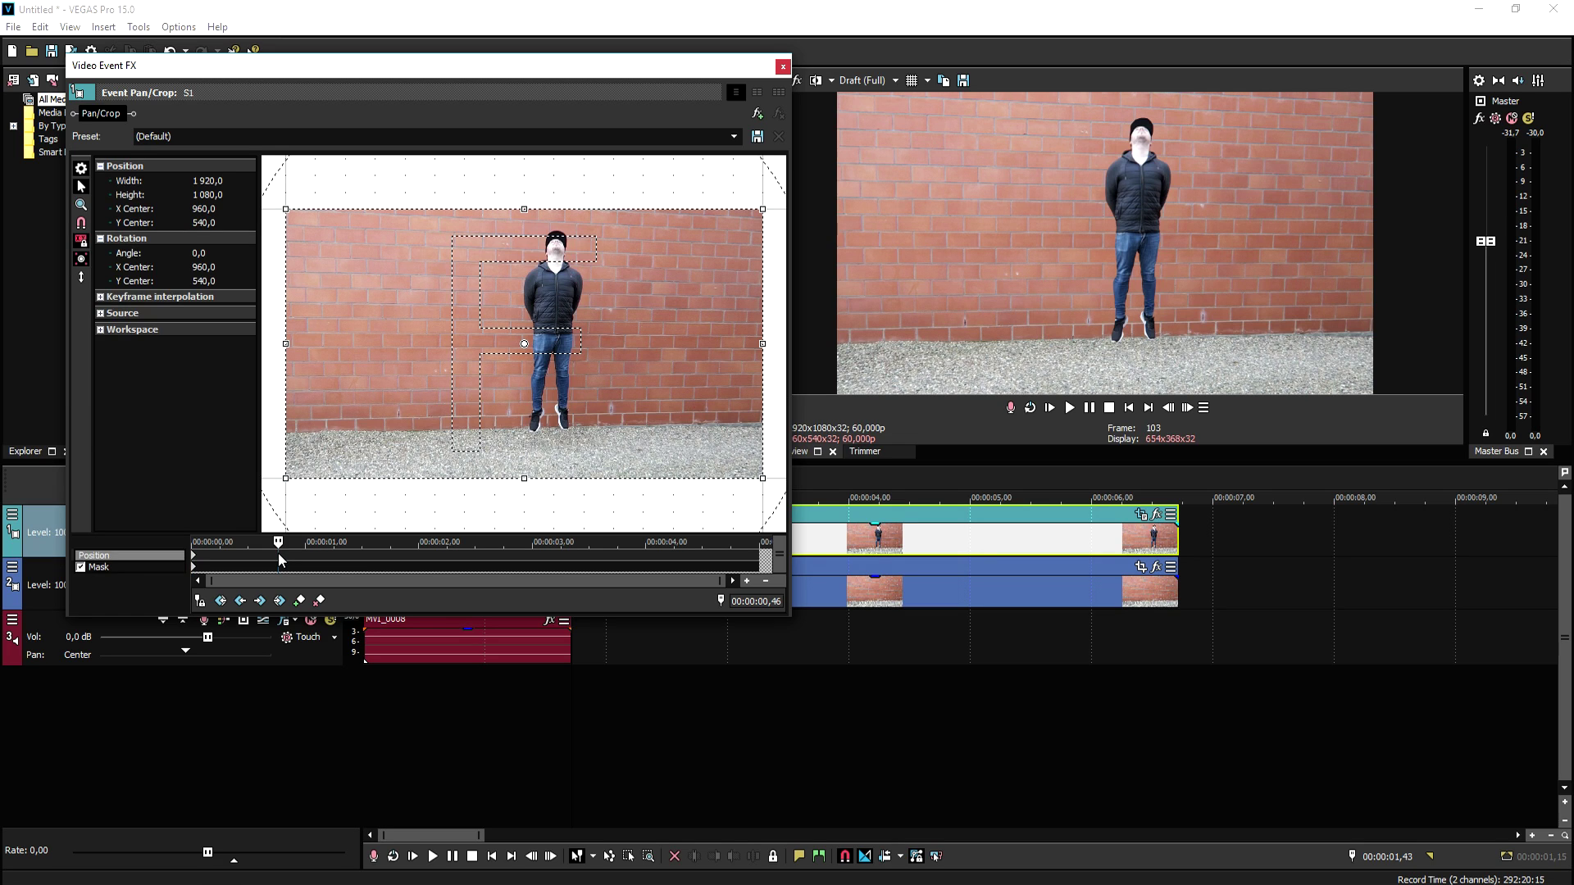
scroll(318, 362, "down", 3)
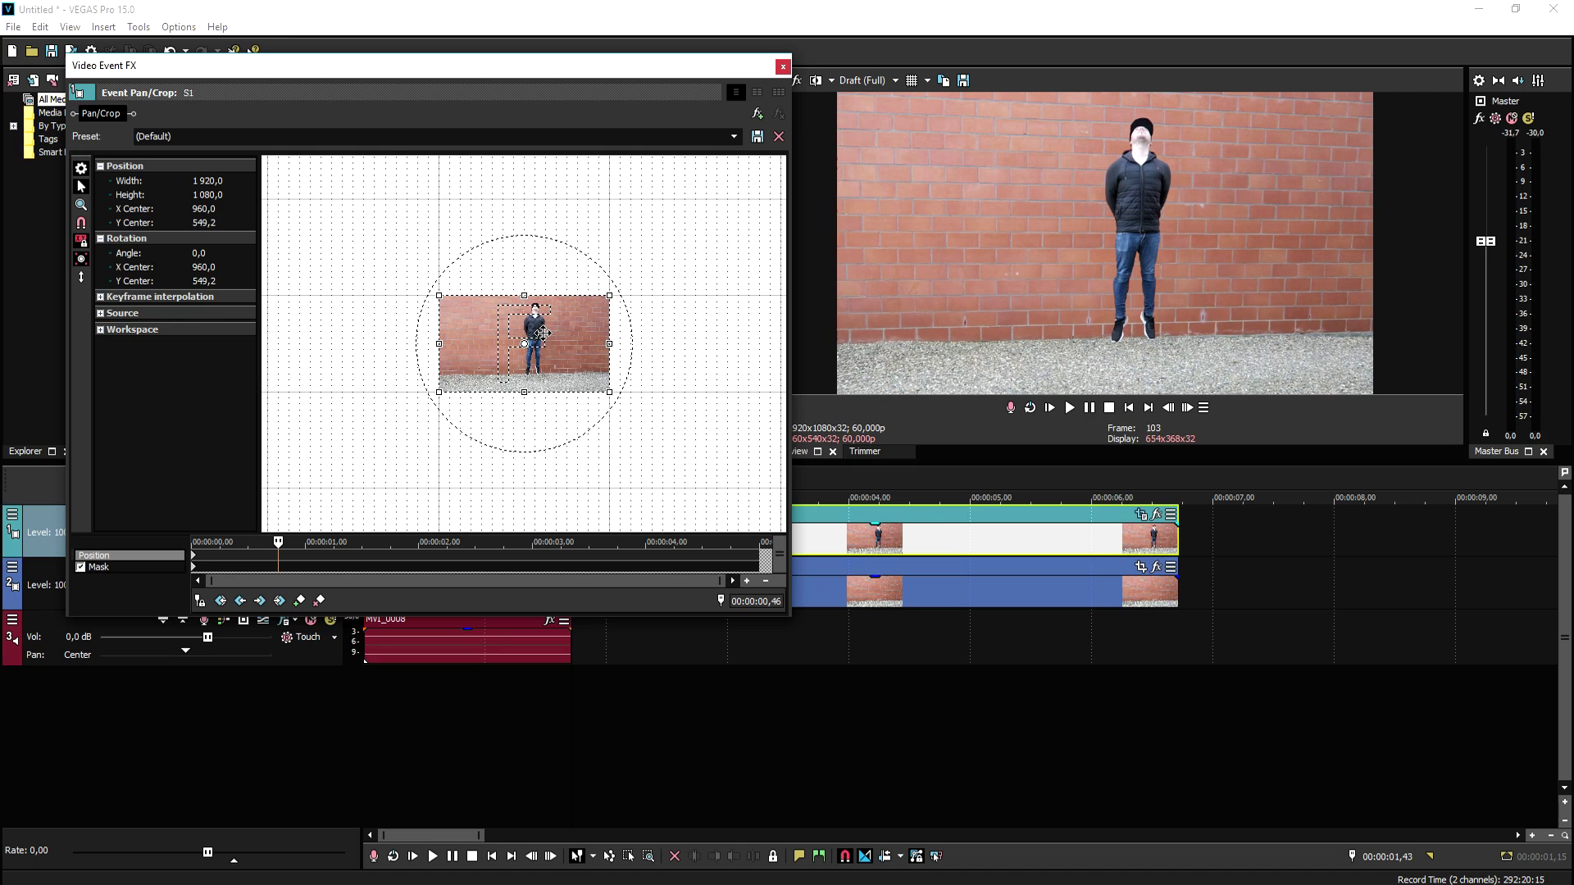
left_click_drag(543, 333, 543, 427)
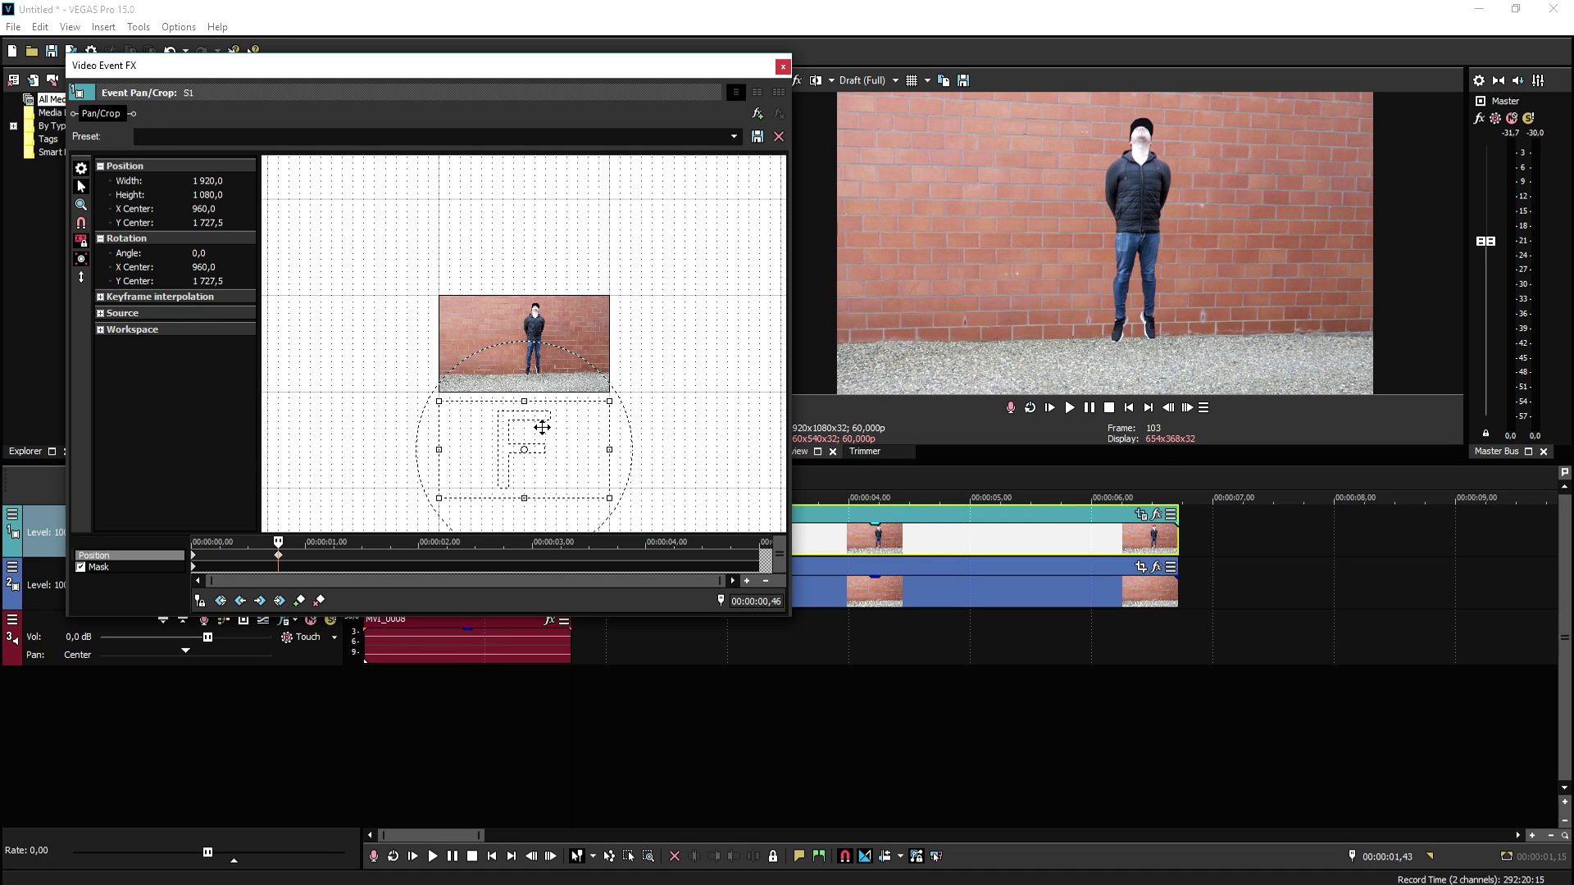
left_click(783, 67)
scroll(803, 518, "up", 6)
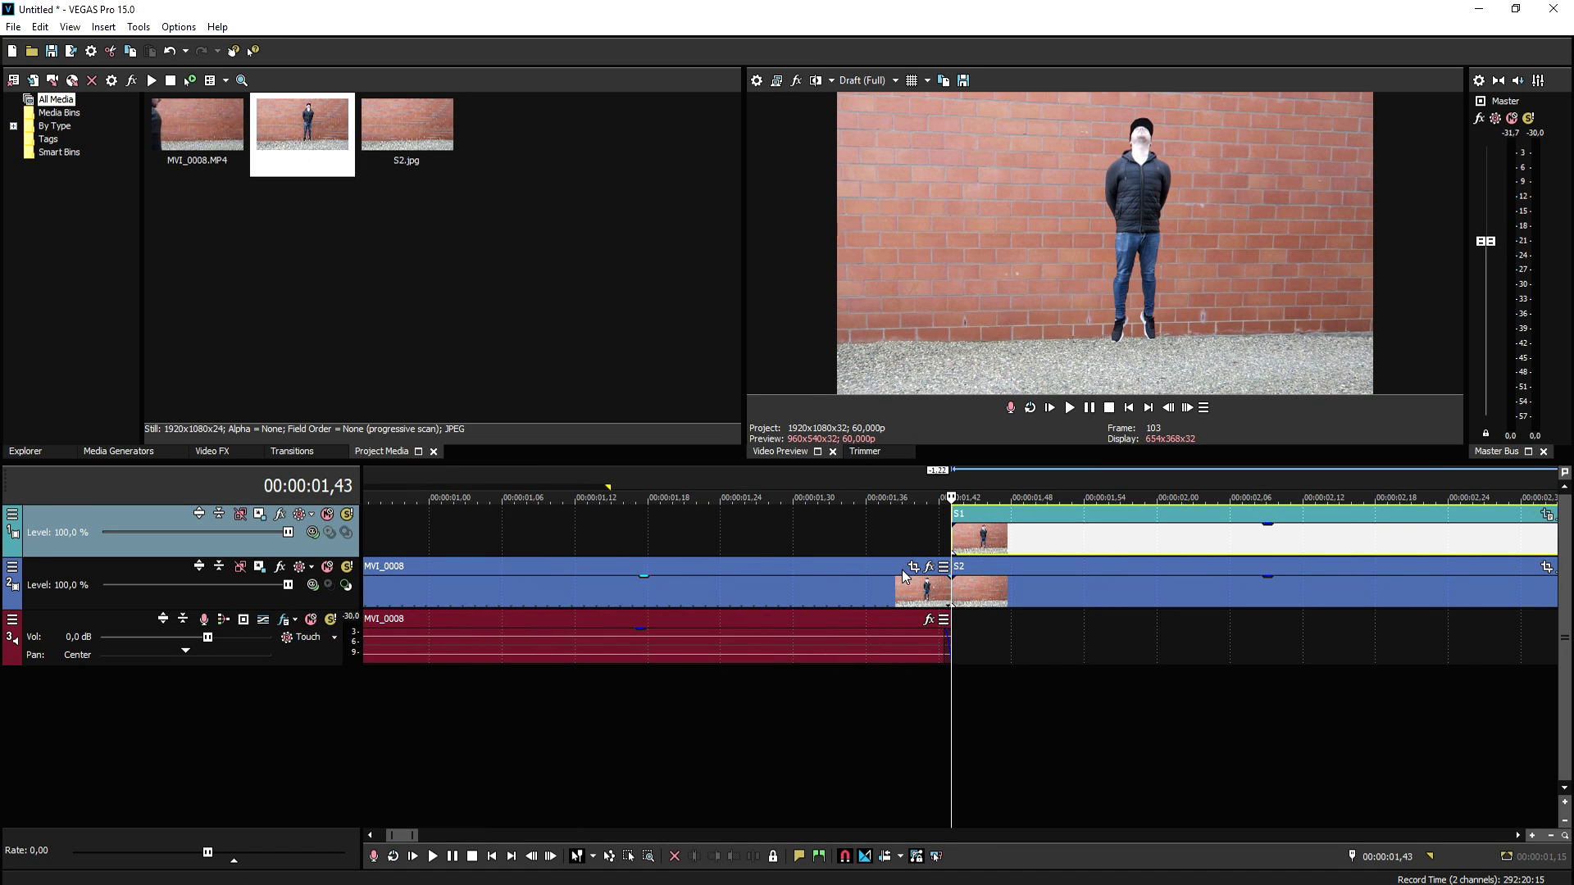
Step: Play the effect, then trim MVI_0008's end so S2 follows it directly
key("space")
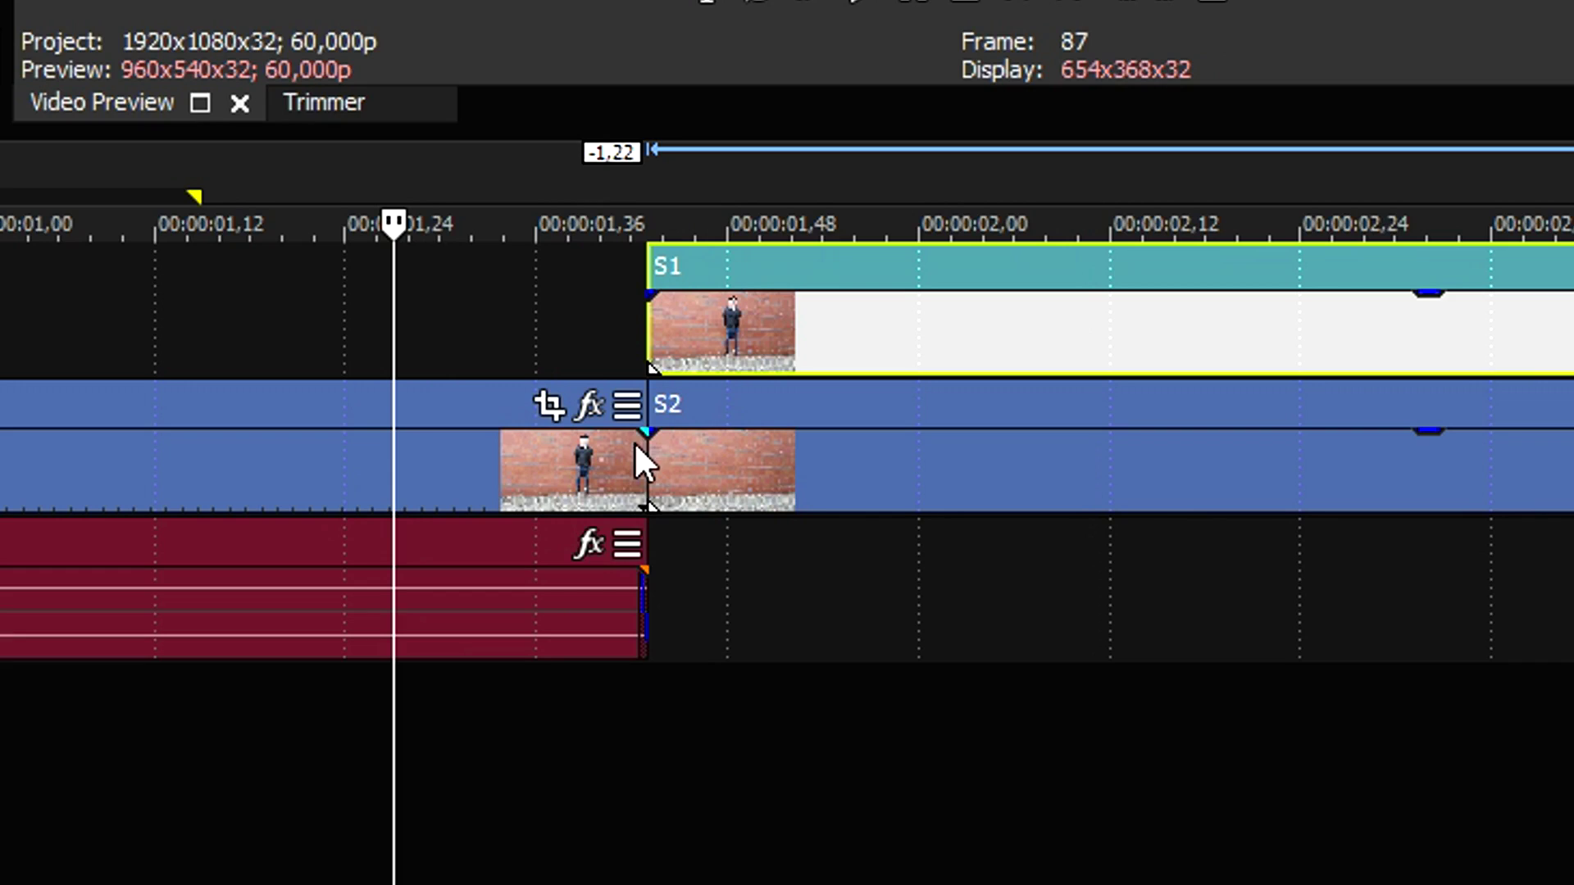
left_click(639, 449)
left_click_drag(640, 449, 568, 467)
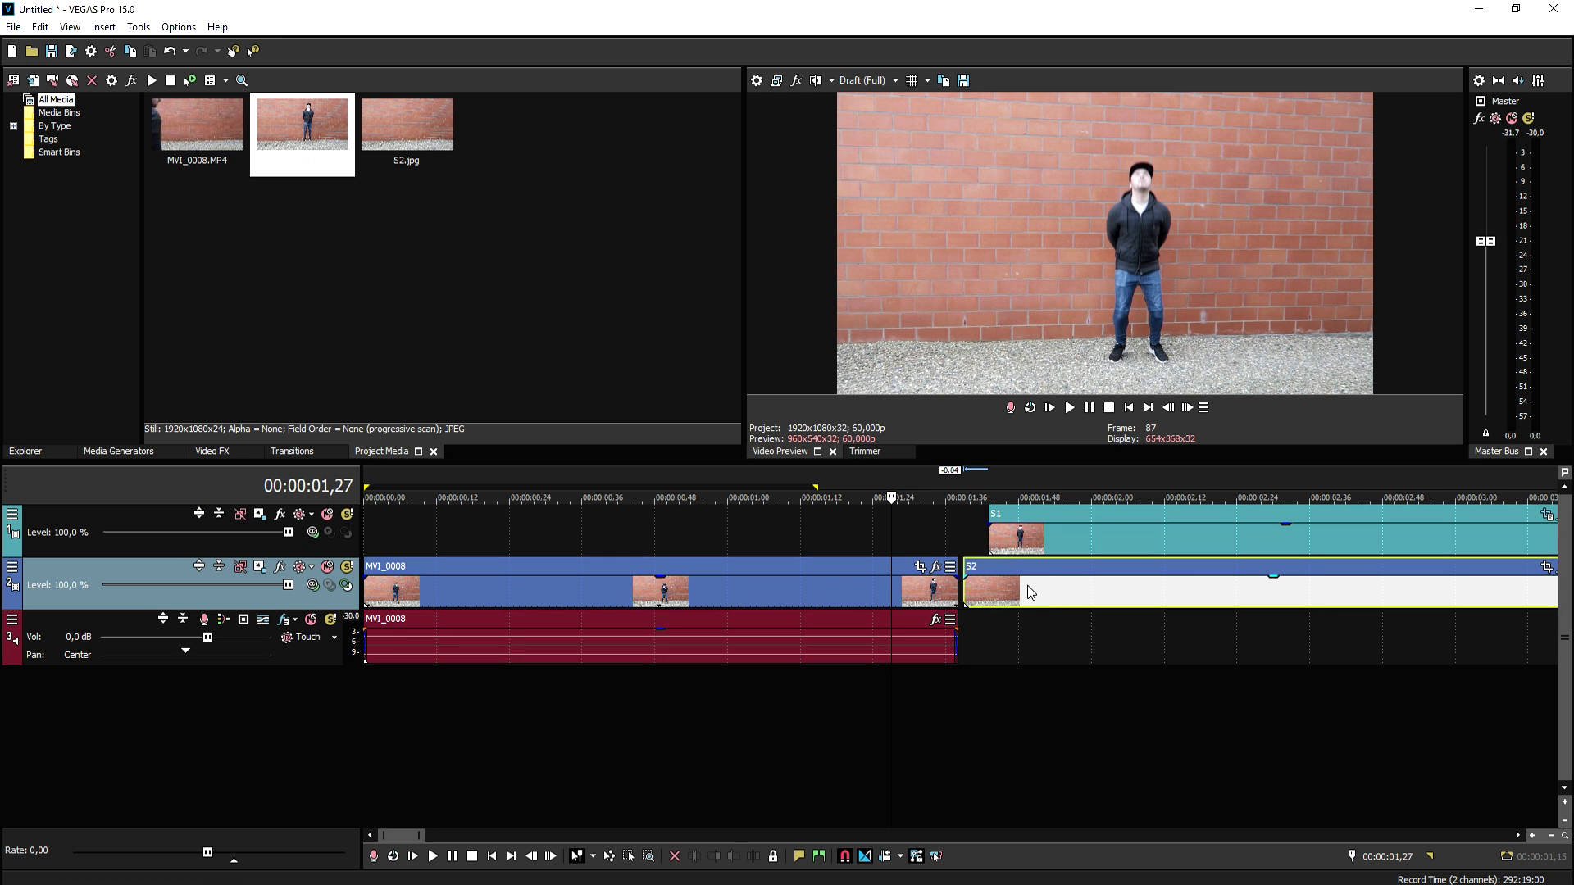
Step: Play back the levitation from just before the jump, with S1 selected
left_click(1065, 537)
left_click(731, 479)
key("space")
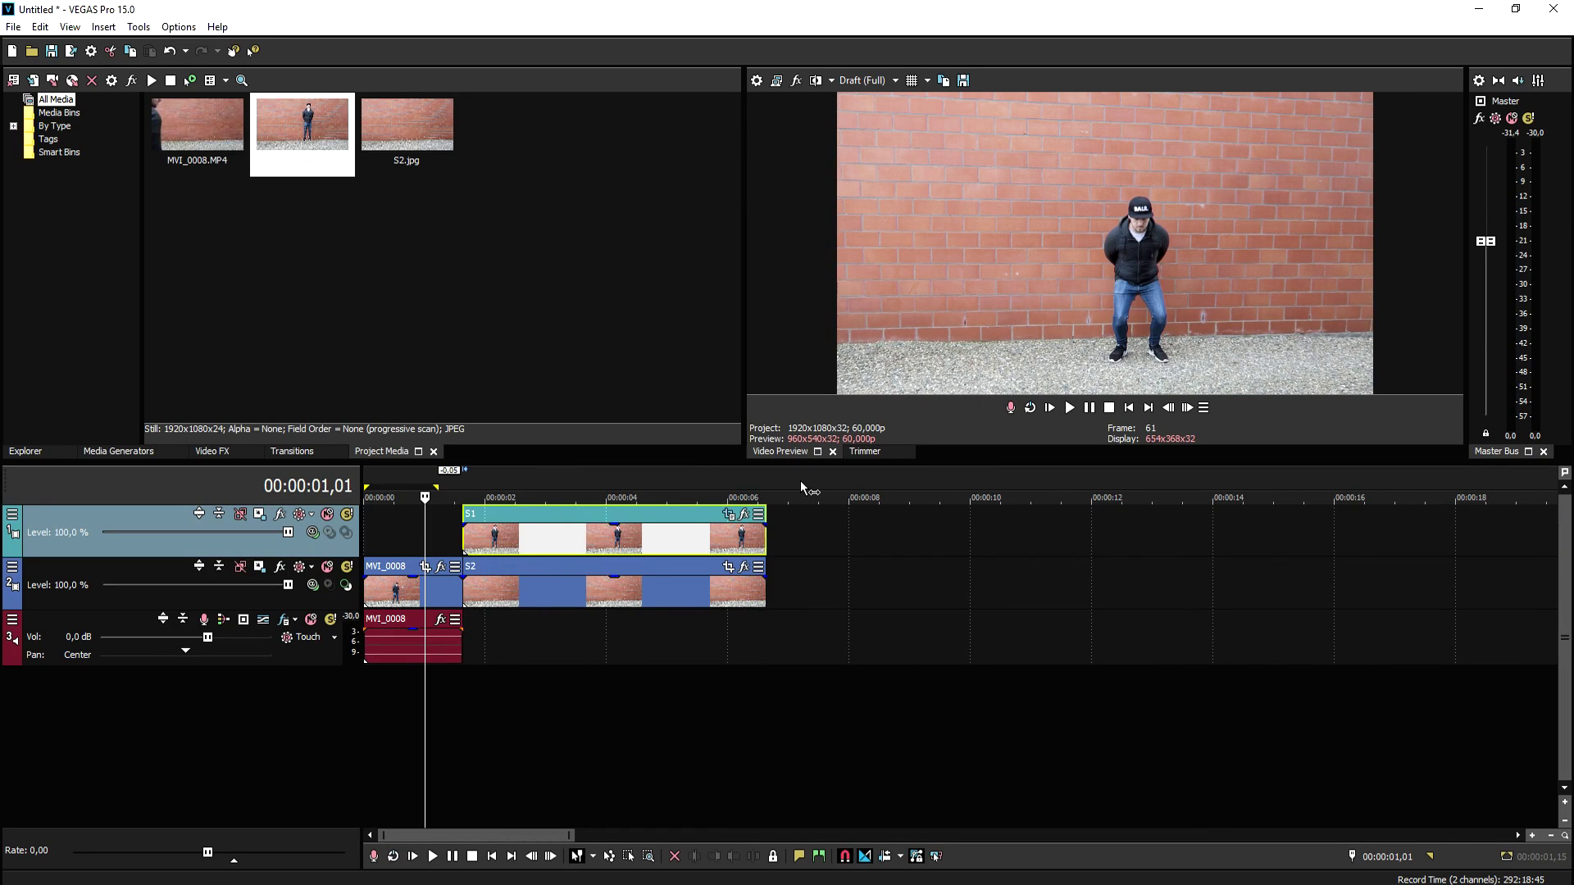
scroll(800, 480, "up", 3)
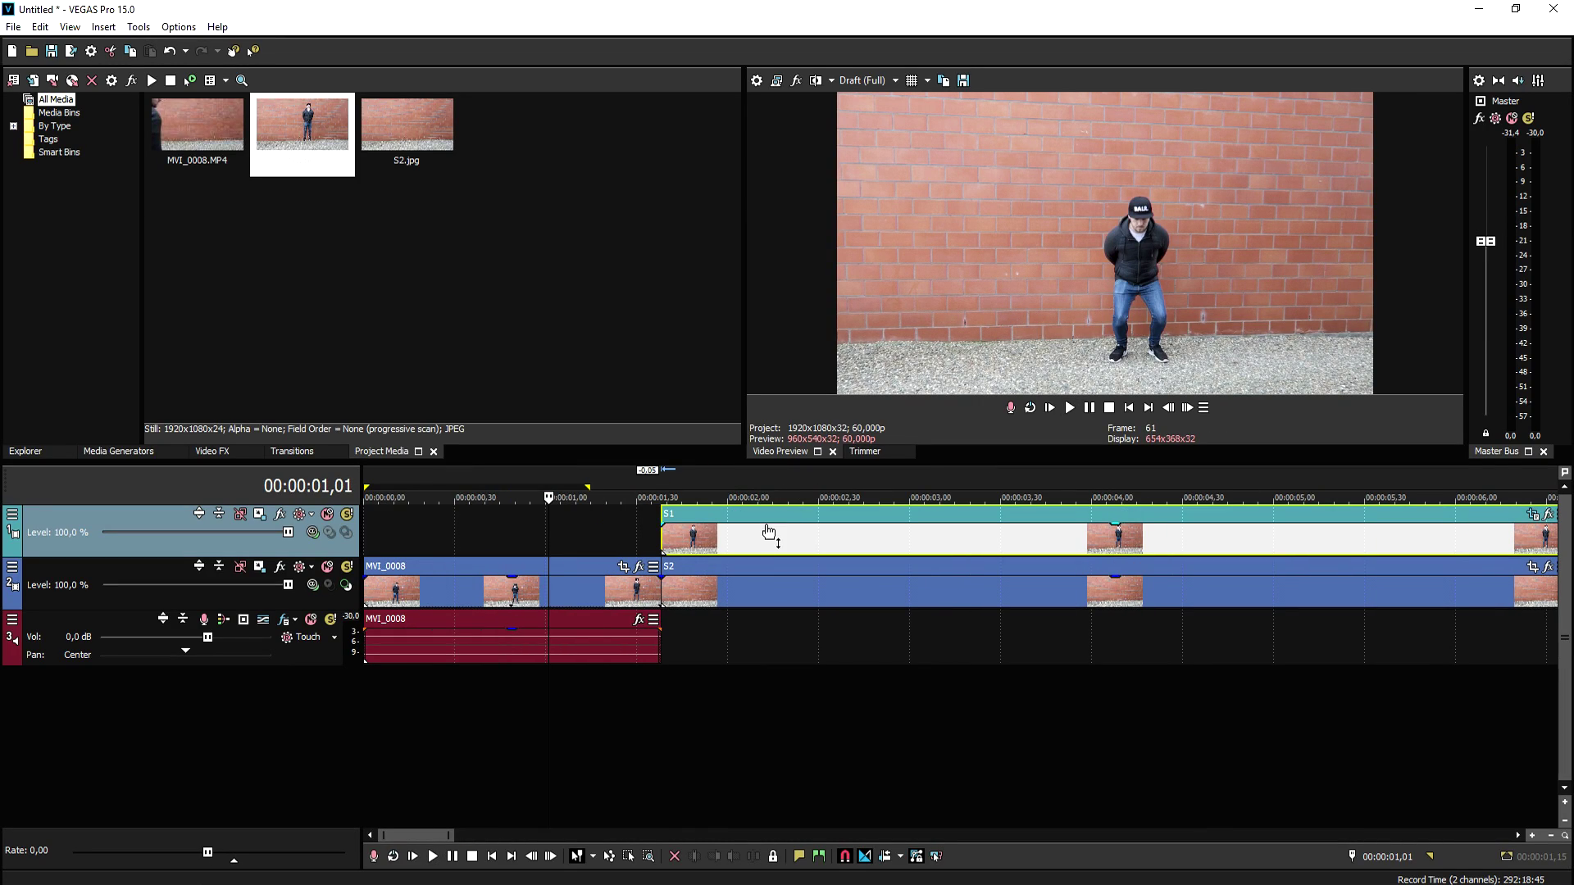
mouse_move(769, 532)
left_click(627, 479)
key("space")
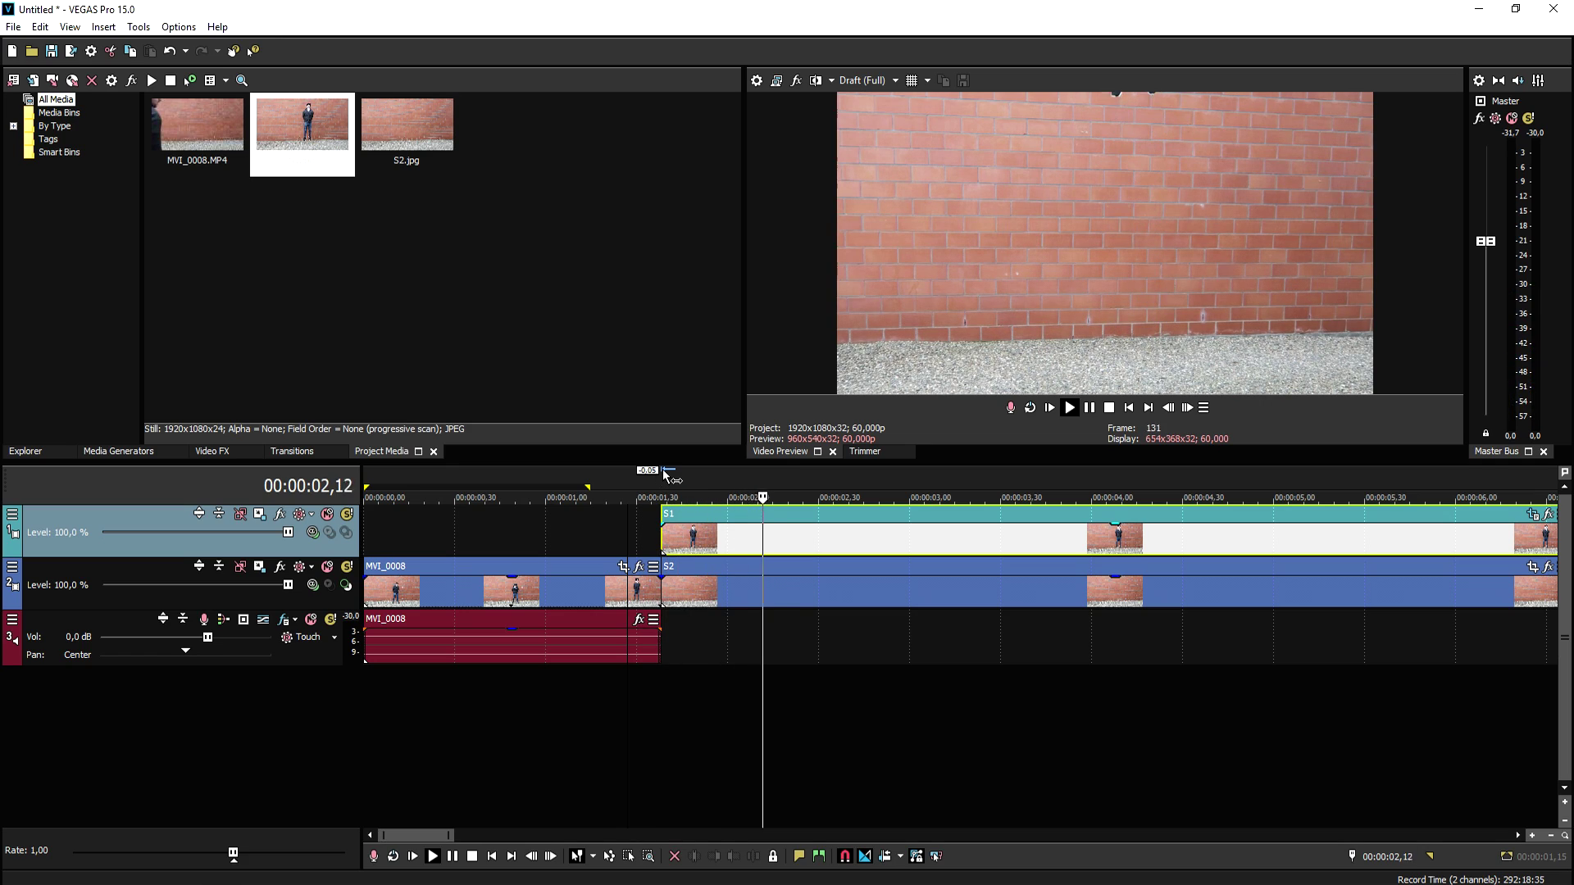
key("space")
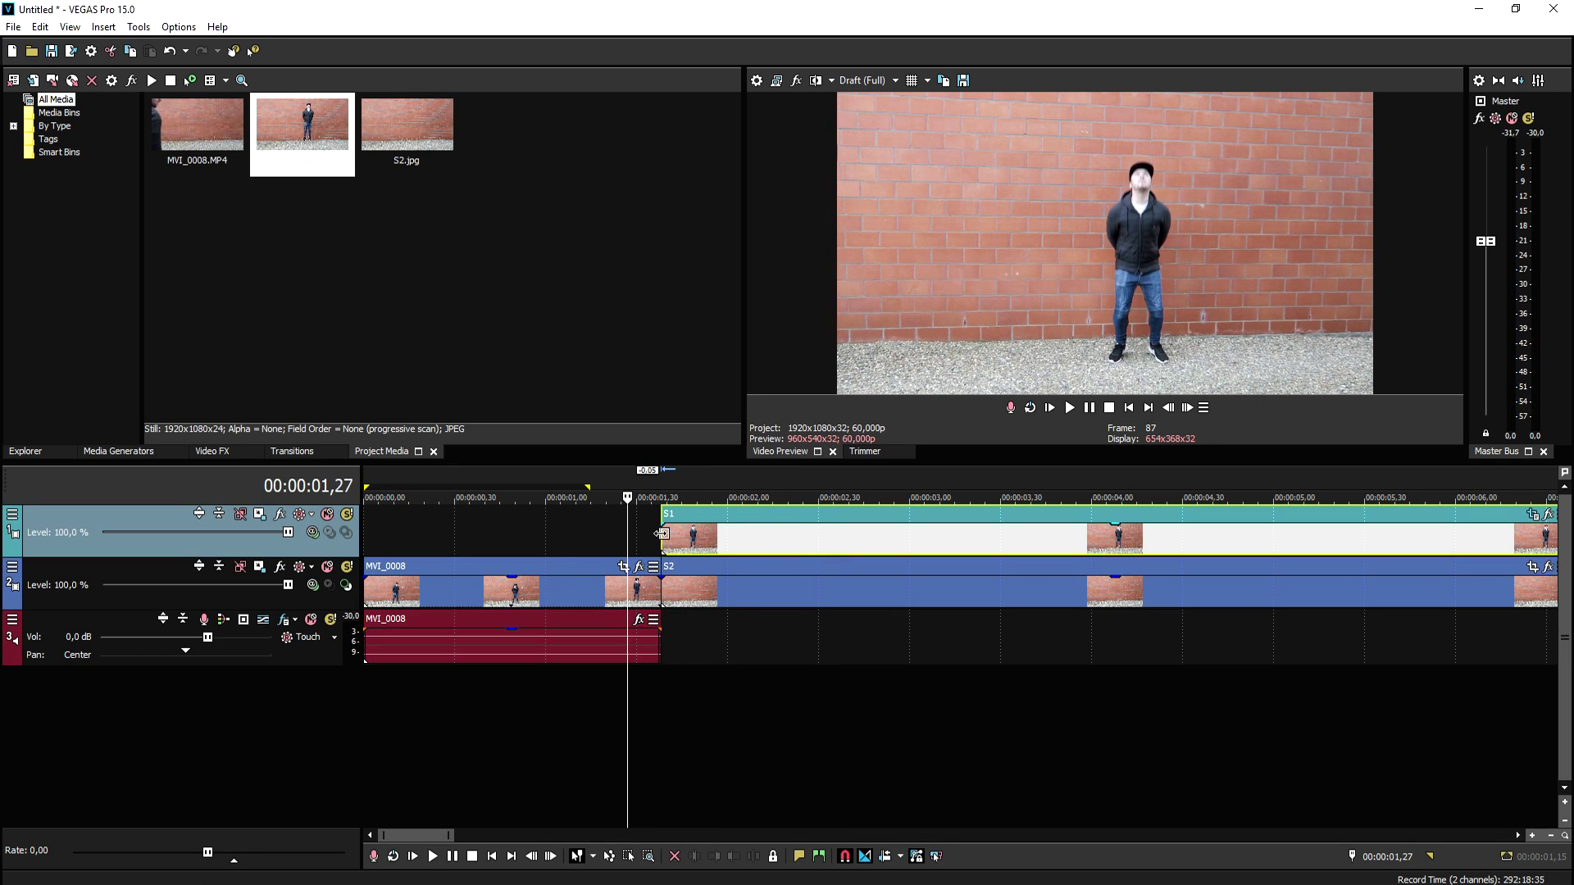